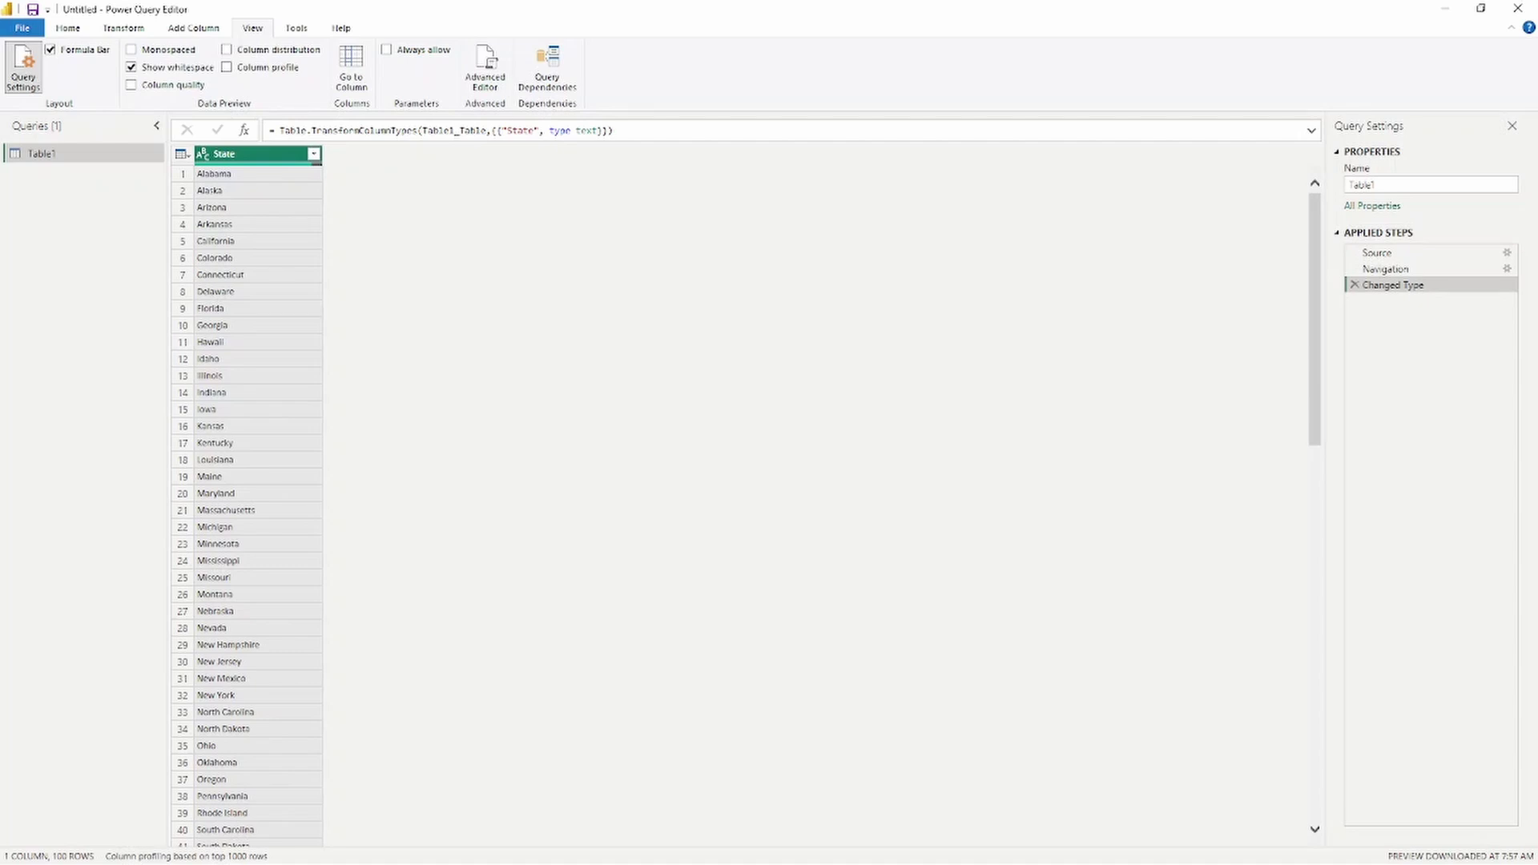
# - Scroll to State rows 51–58, then point an arrow at and box the run of null cells
pyautogui.scroll(-12, 526, 415)
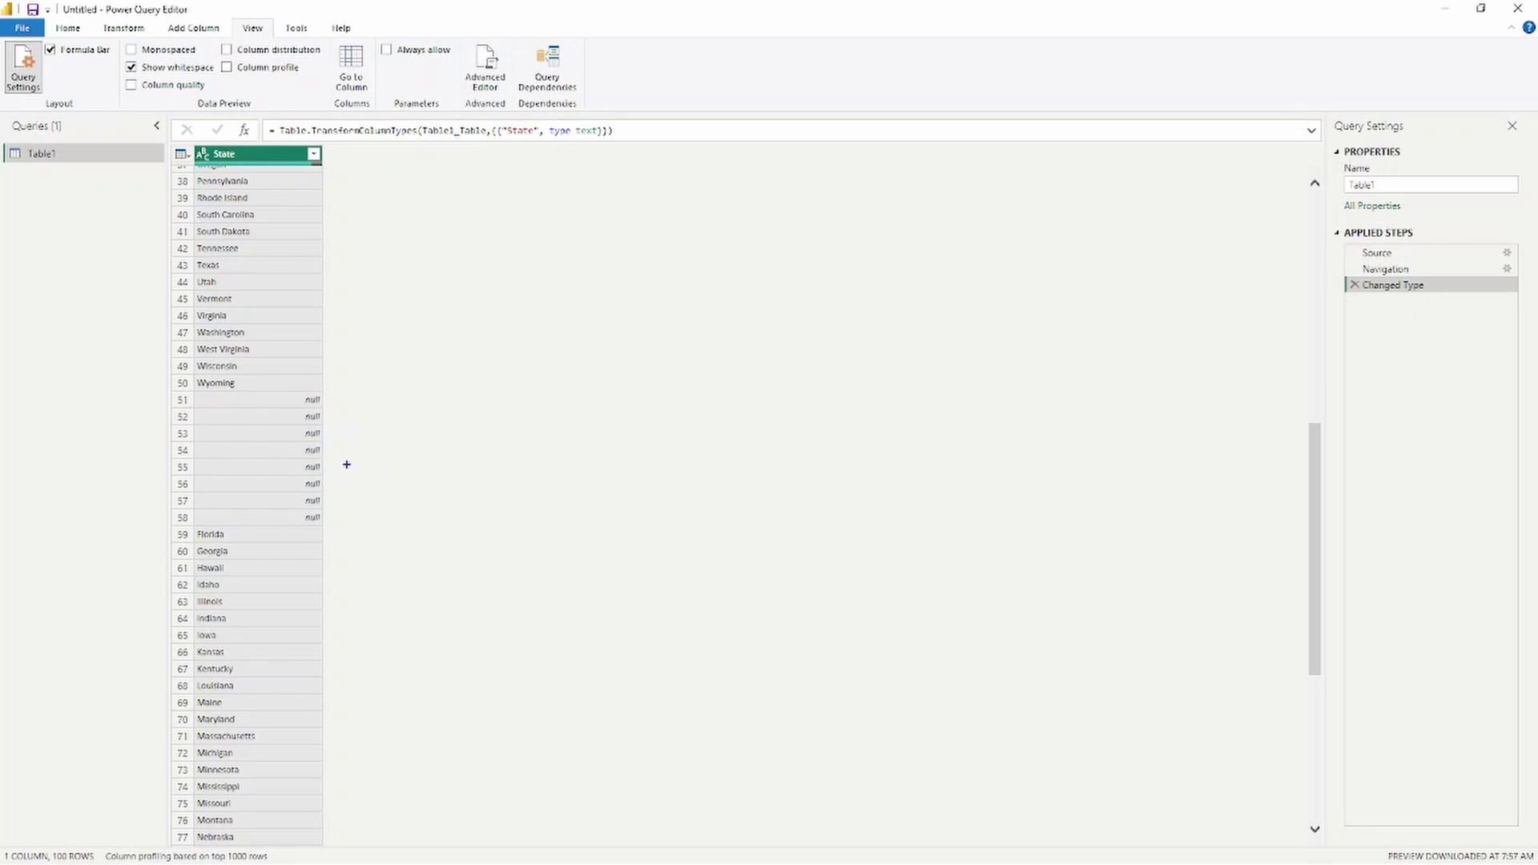
pyautogui.moveTo(332, 445); pyautogui.dragTo(377, 444)
pyautogui.moveTo(282, 385)
pyautogui.mouseDown()
pyautogui.moveTo(322, 448)
pyautogui.moveTo(342, 533)
pyautogui.mouseUp()
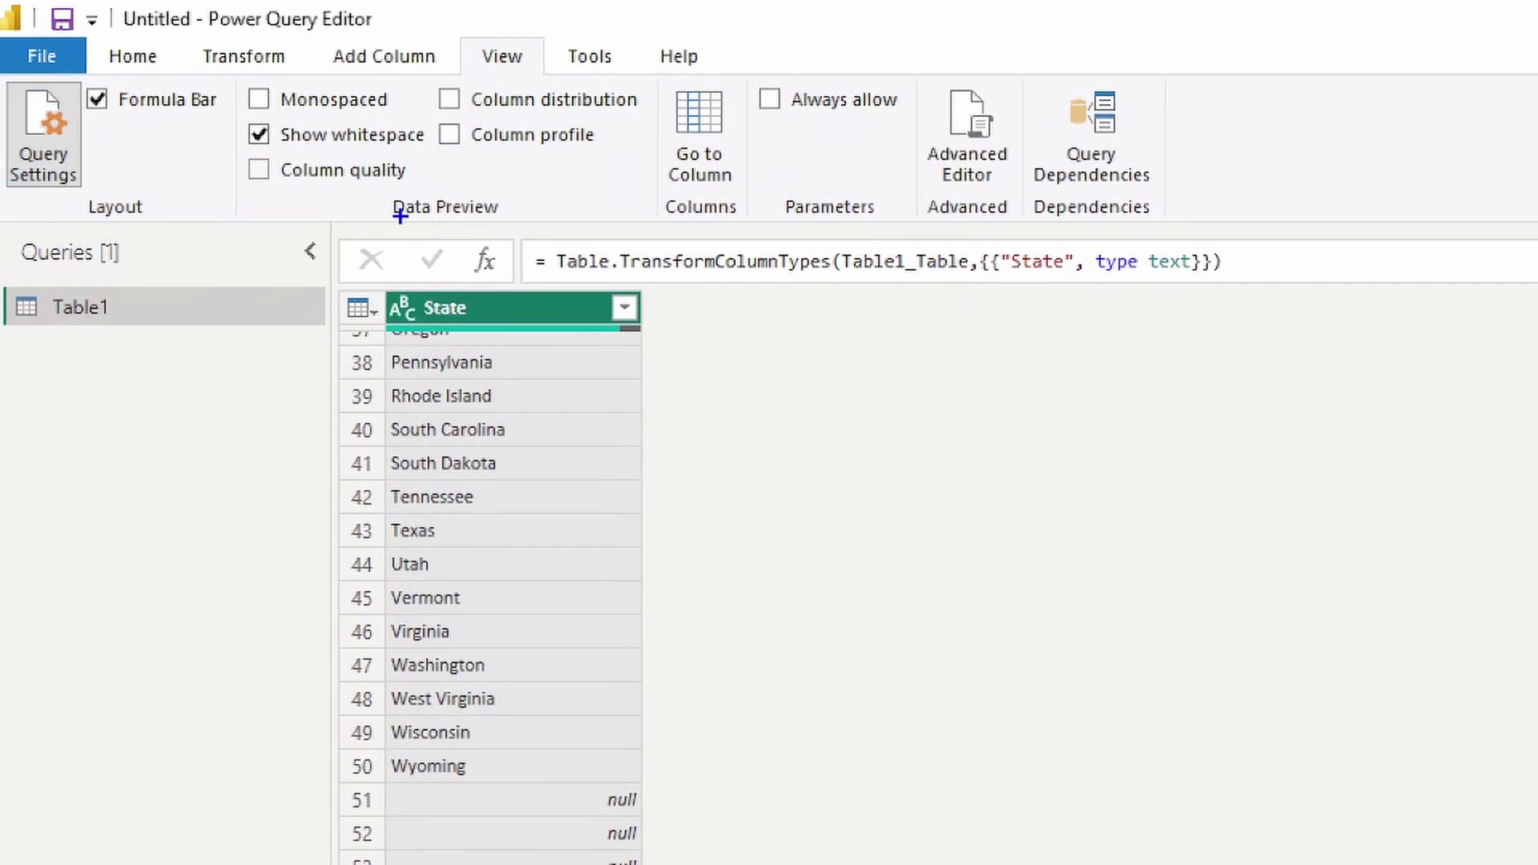
pyautogui.moveTo(367, 185); pyautogui.dragTo(524, 226)
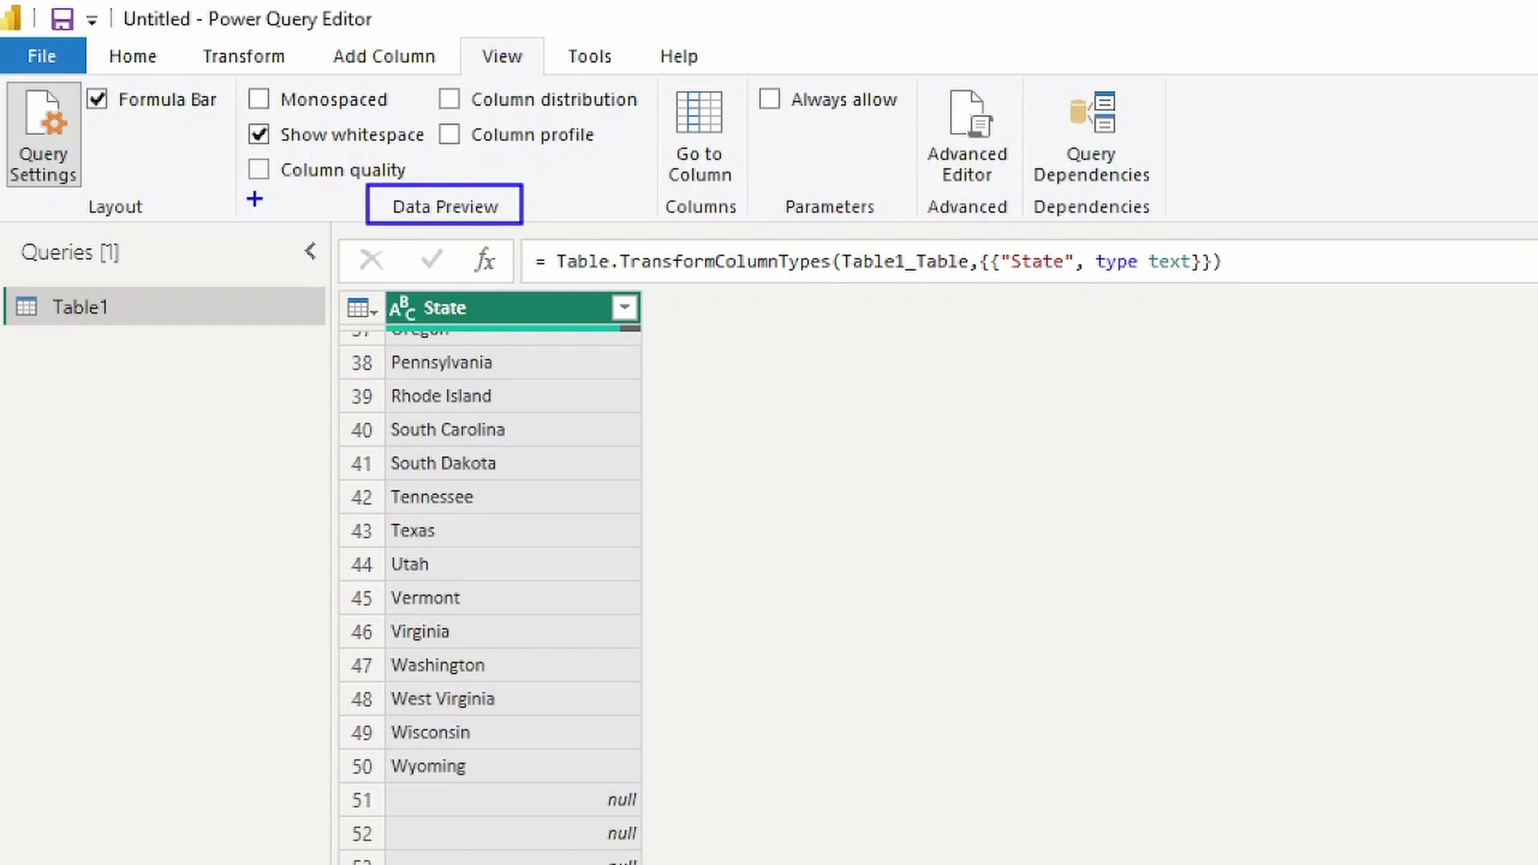
pyautogui.moveTo(260, 190); pyautogui.dragTo(261, 252)
pyautogui.moveTo(430, 95); pyautogui.dragTo(380, 83)
pyautogui.moveTo(469, 152); pyautogui.dragTo(498, 177)
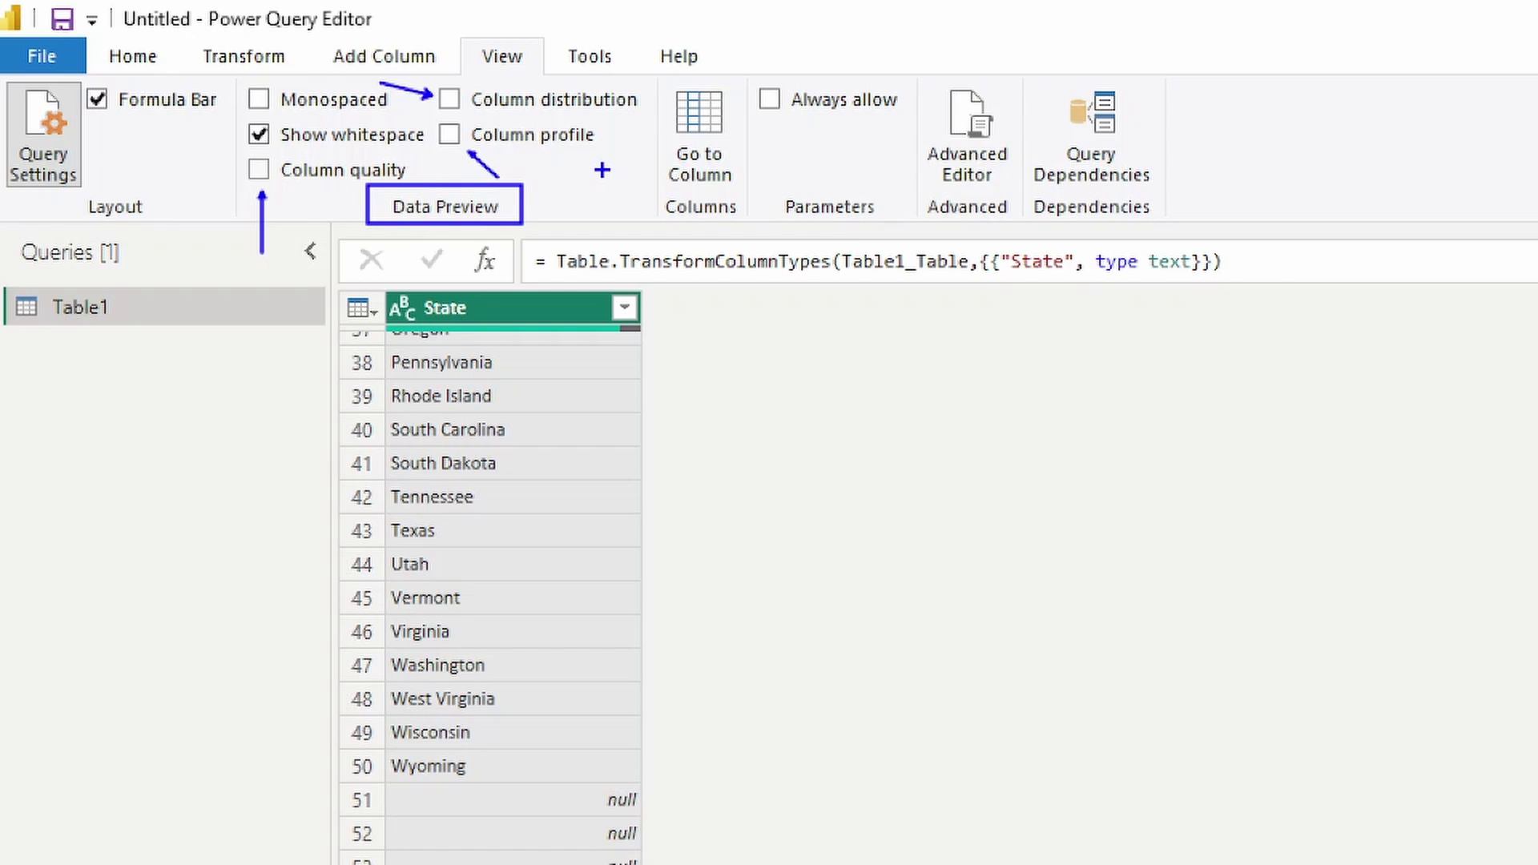
# - Turn on Column quality and mark State's 92% valid and 8% empty figures with arrows
pyautogui.press('Escape')
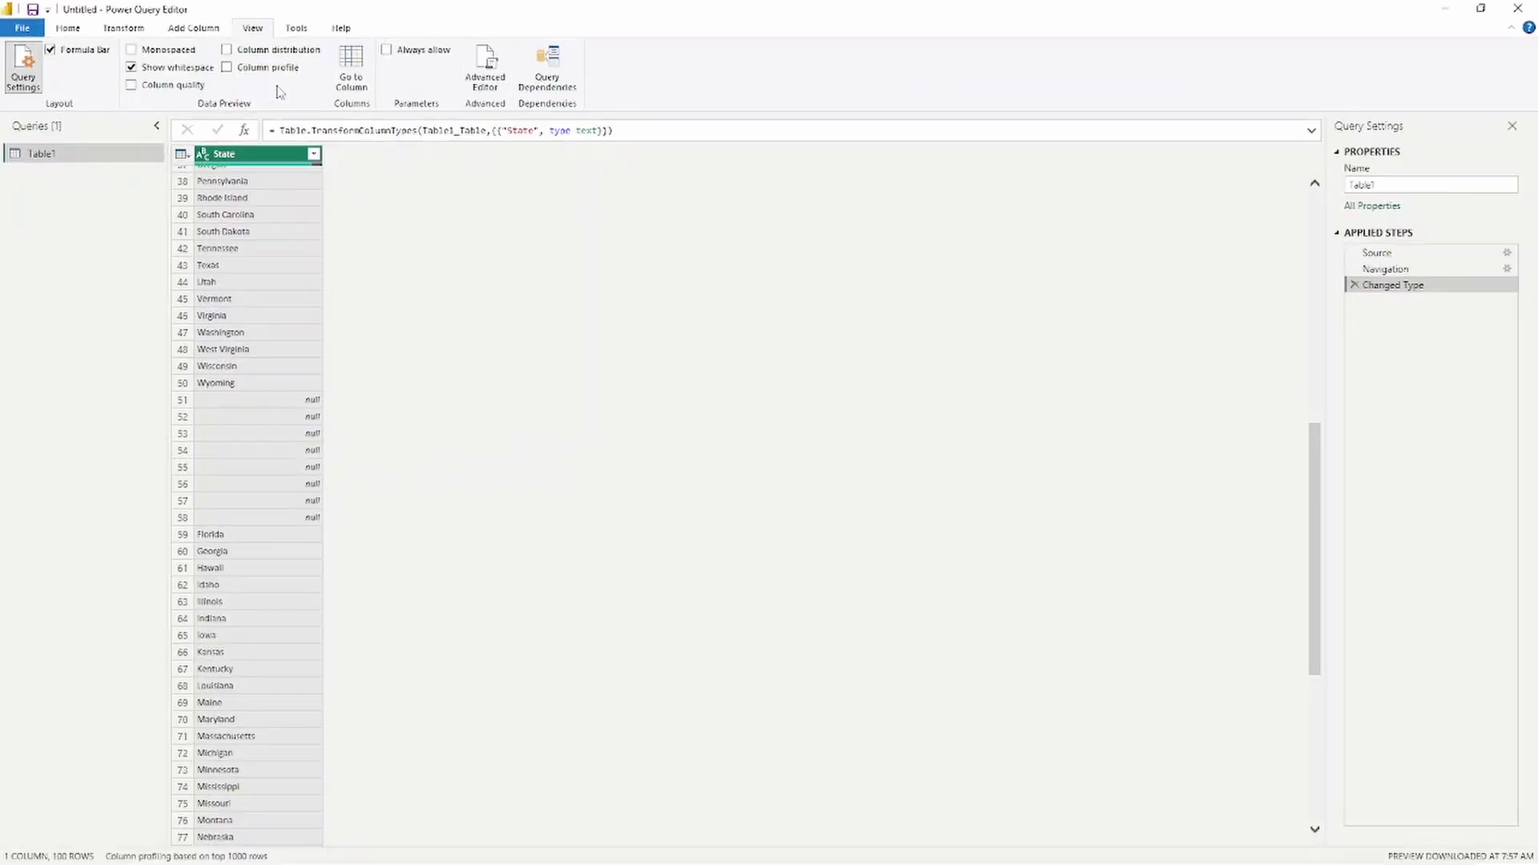
pyautogui.click(131, 85)
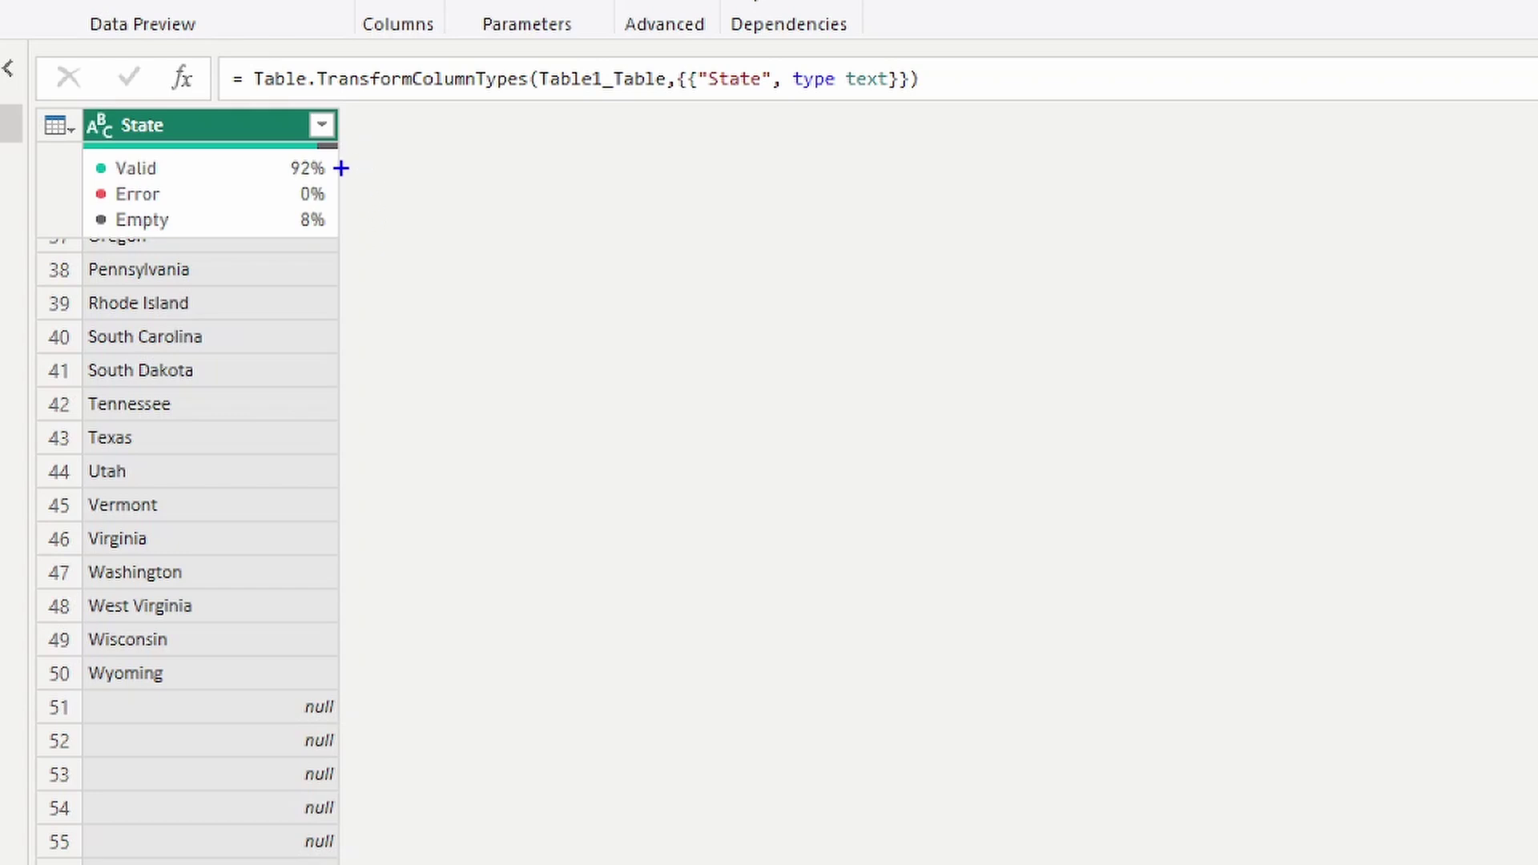
pyautogui.moveTo(341, 168); pyautogui.dragTo(415, 169)
pyautogui.moveTo(339, 217); pyautogui.dragTo(401, 217)
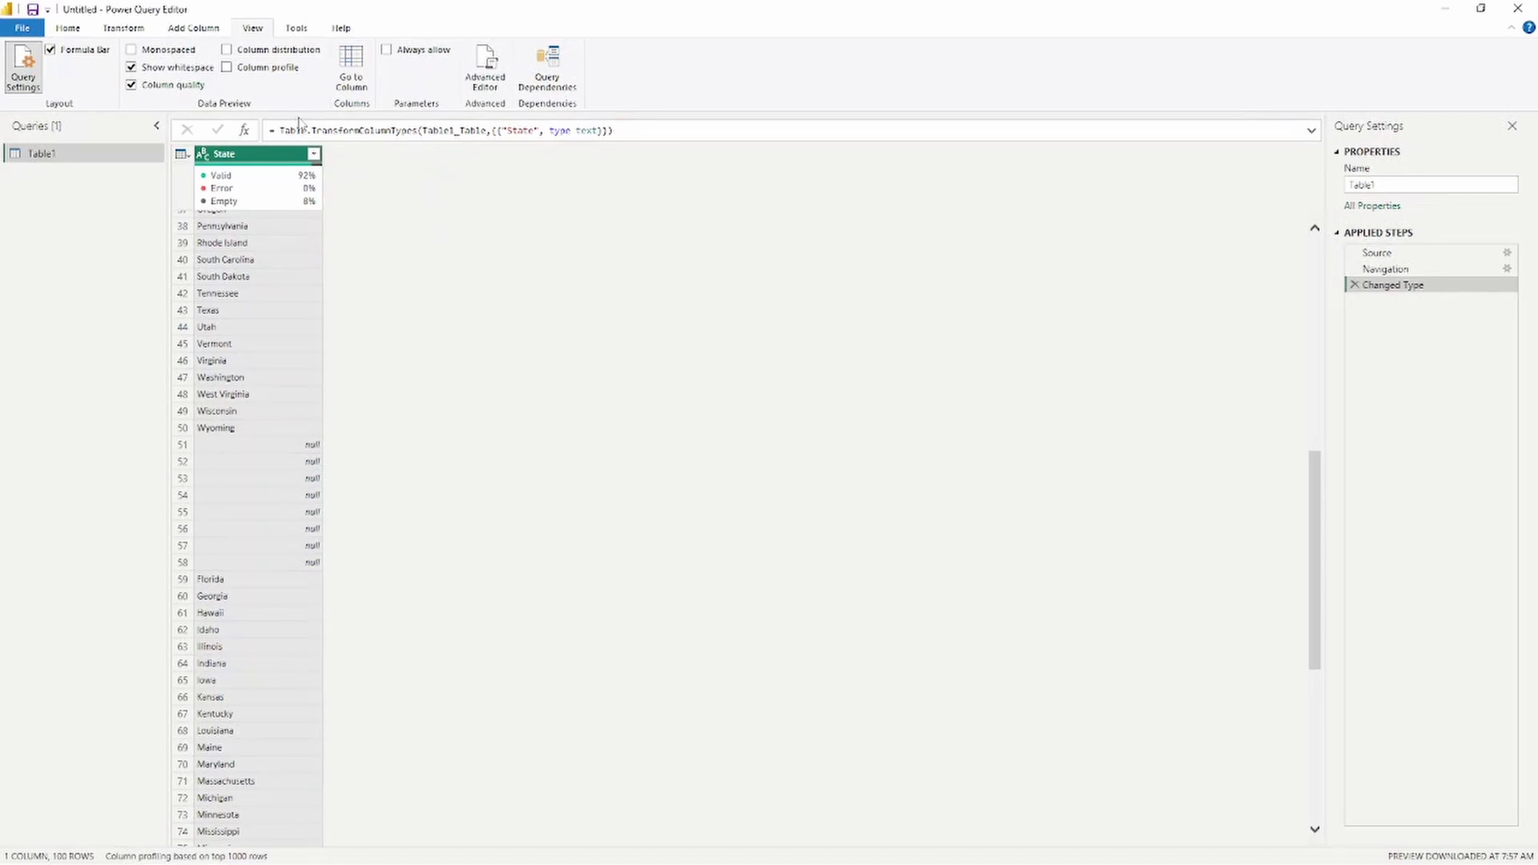
# - Turn on Column distribution and box State's '51 distinct, 8 unique' label
pyautogui.click(227, 49)
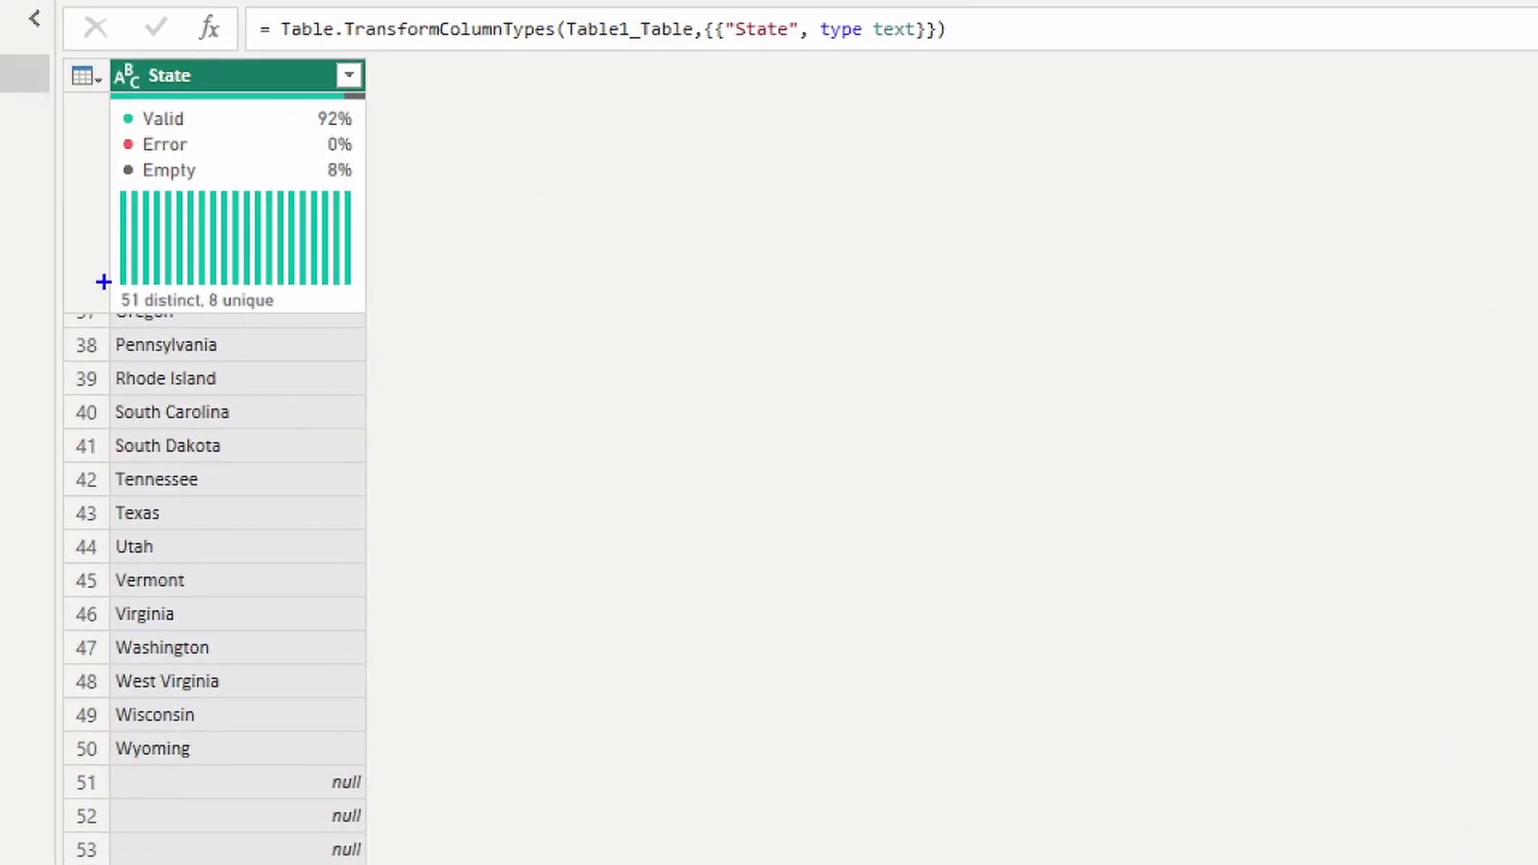
pyautogui.moveTo(103, 279)
pyautogui.mouseDown()
pyautogui.moveTo(166, 308)
pyautogui.moveTo(290, 316)
pyautogui.mouseUp()
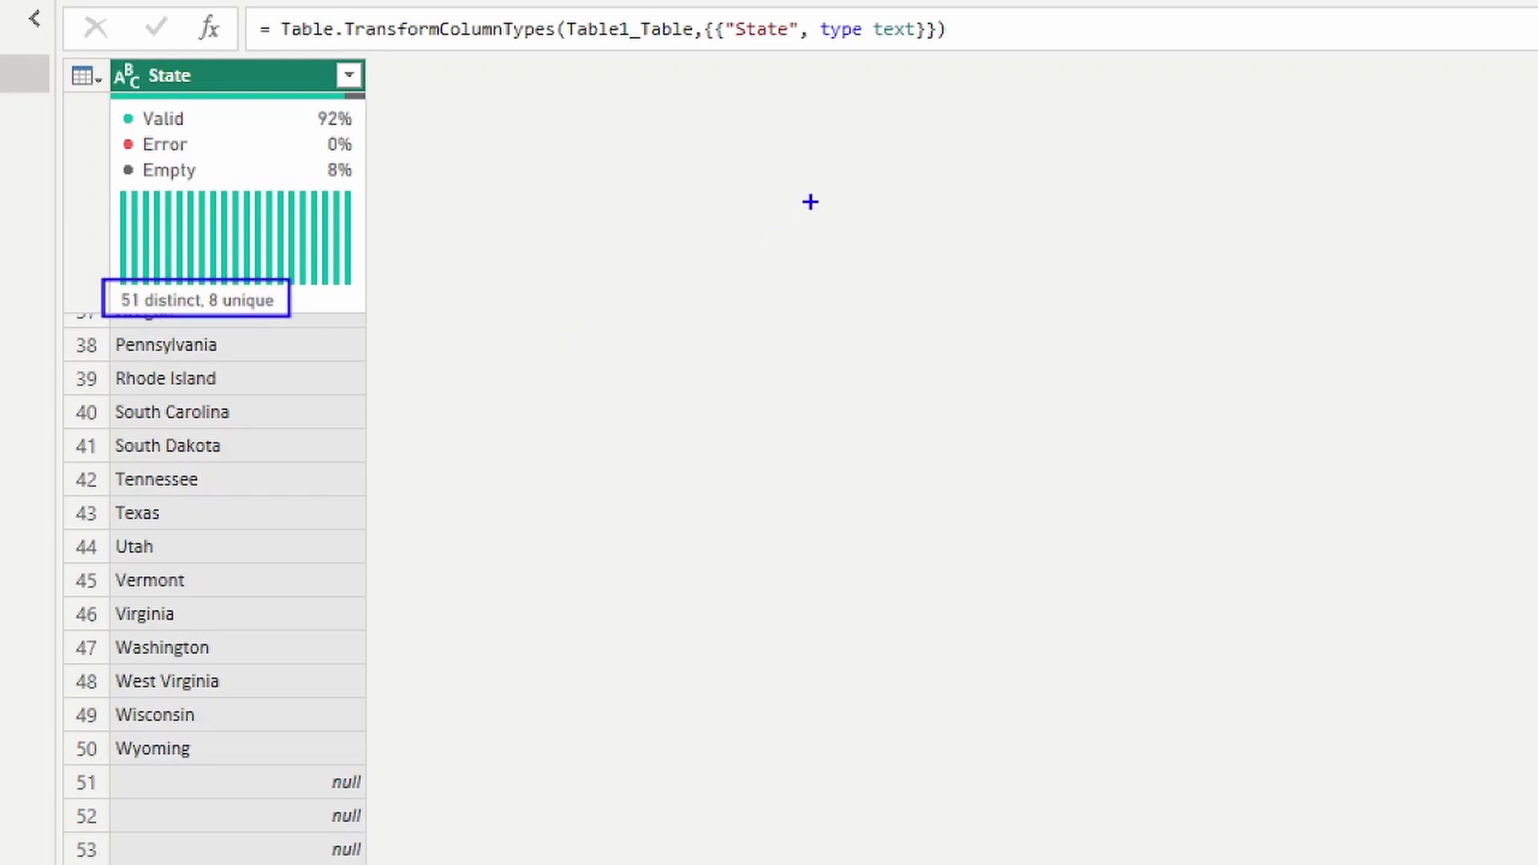
pyautogui.press('t')
# - Write the note 'Distinct - include null; Unique - does not include nulls - values that only occur once'
pyautogui.write('Distinct -')
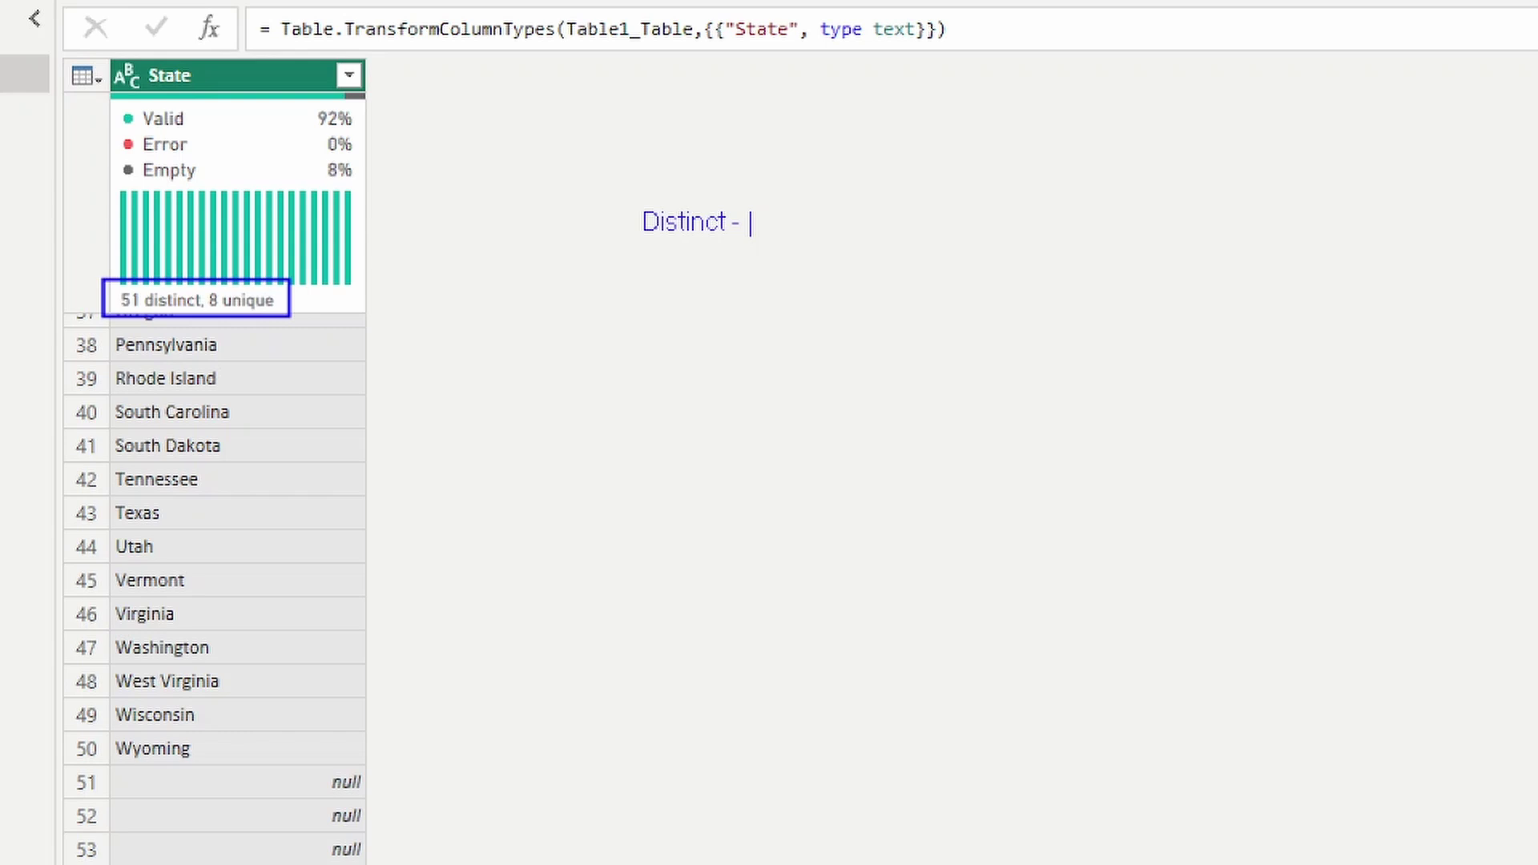
pyautogui.write('include null')
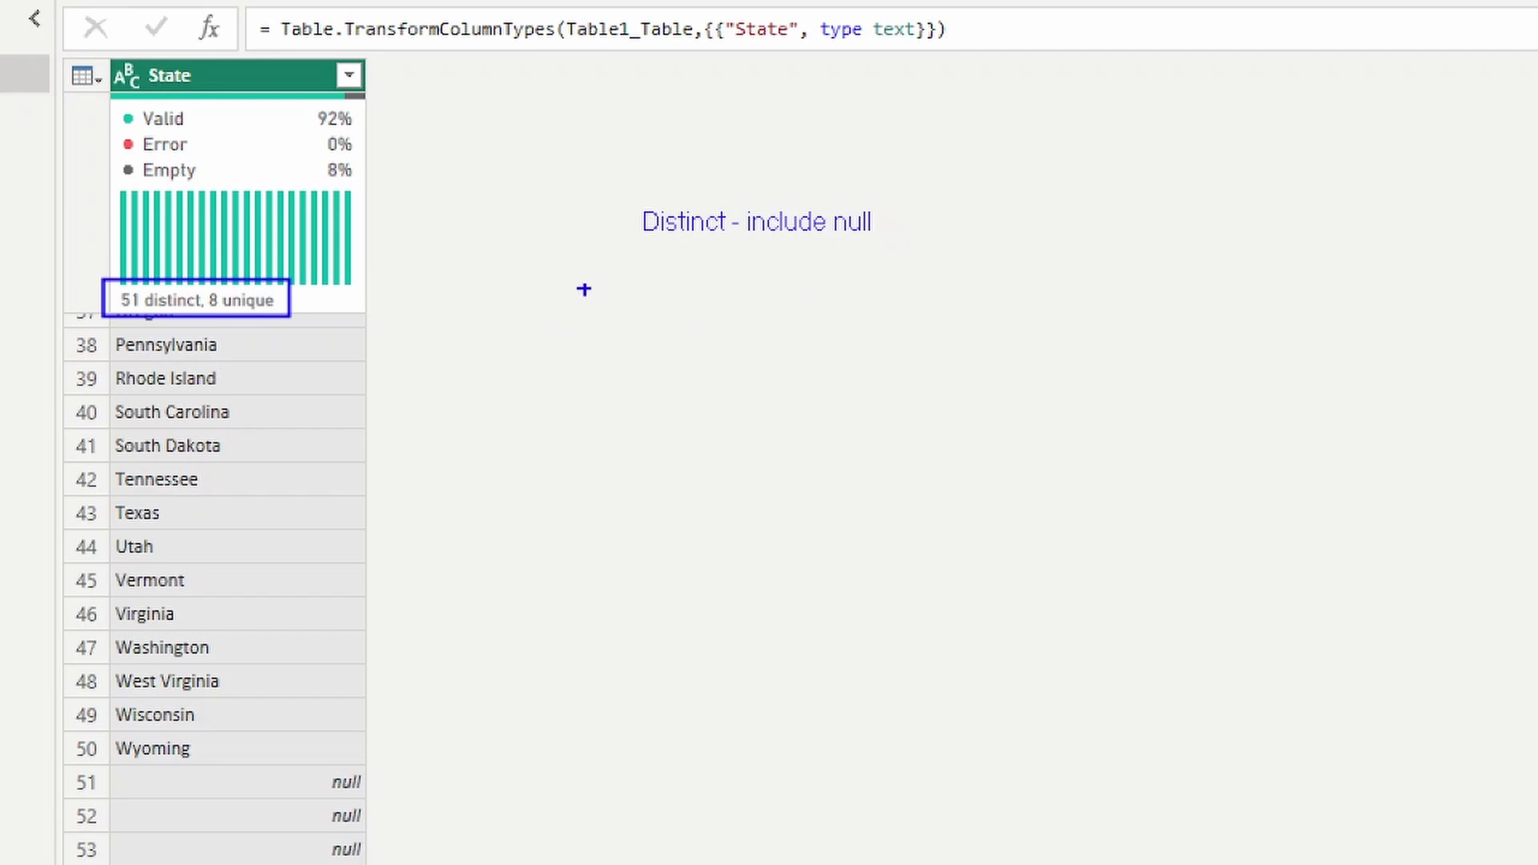
pyautogui.write('Unique -')
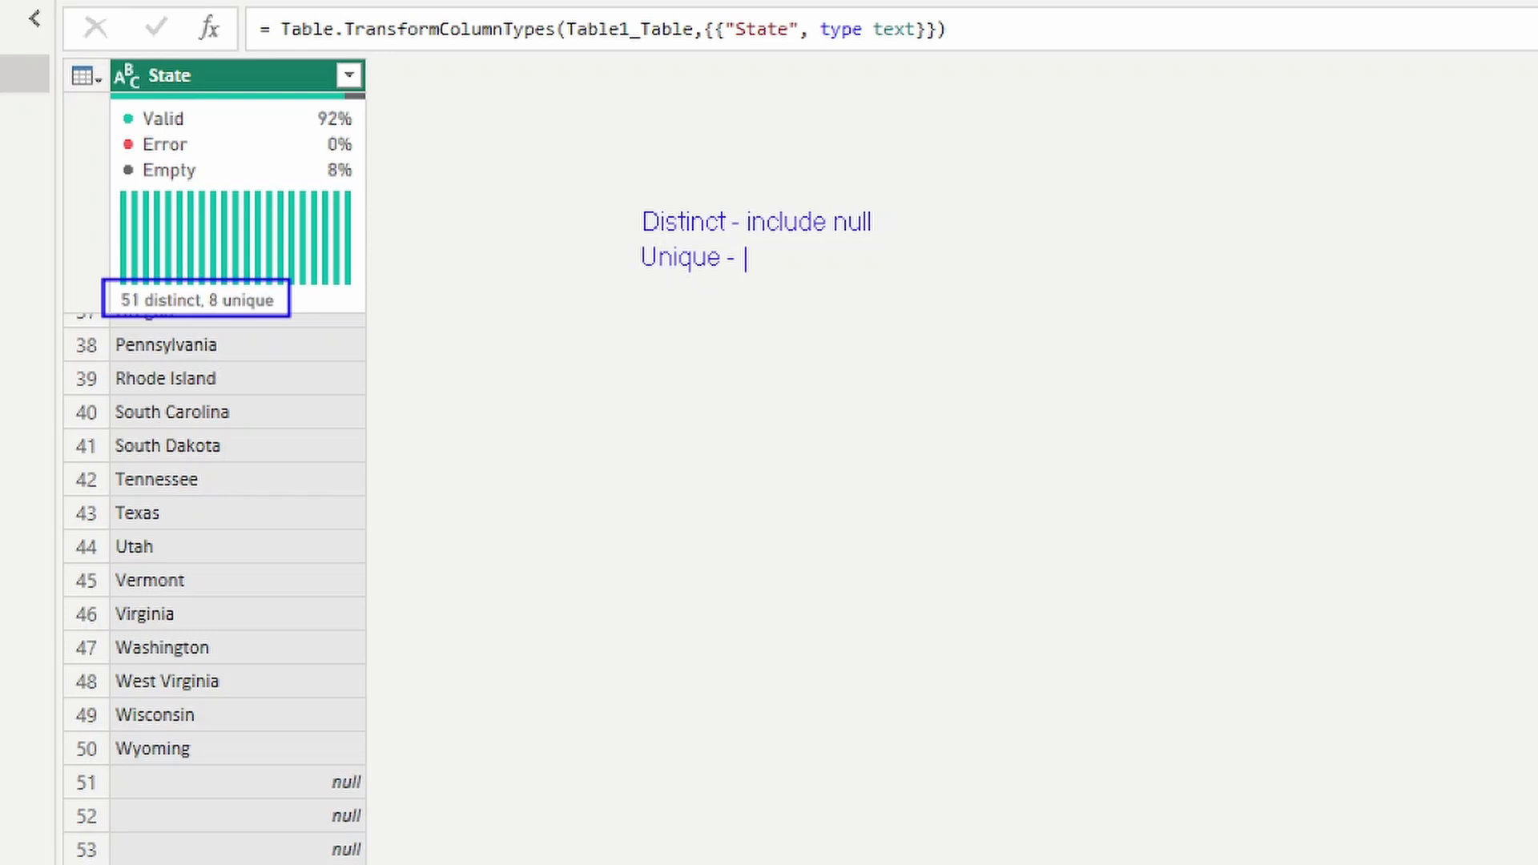
pyautogui.write('does not include nulls')
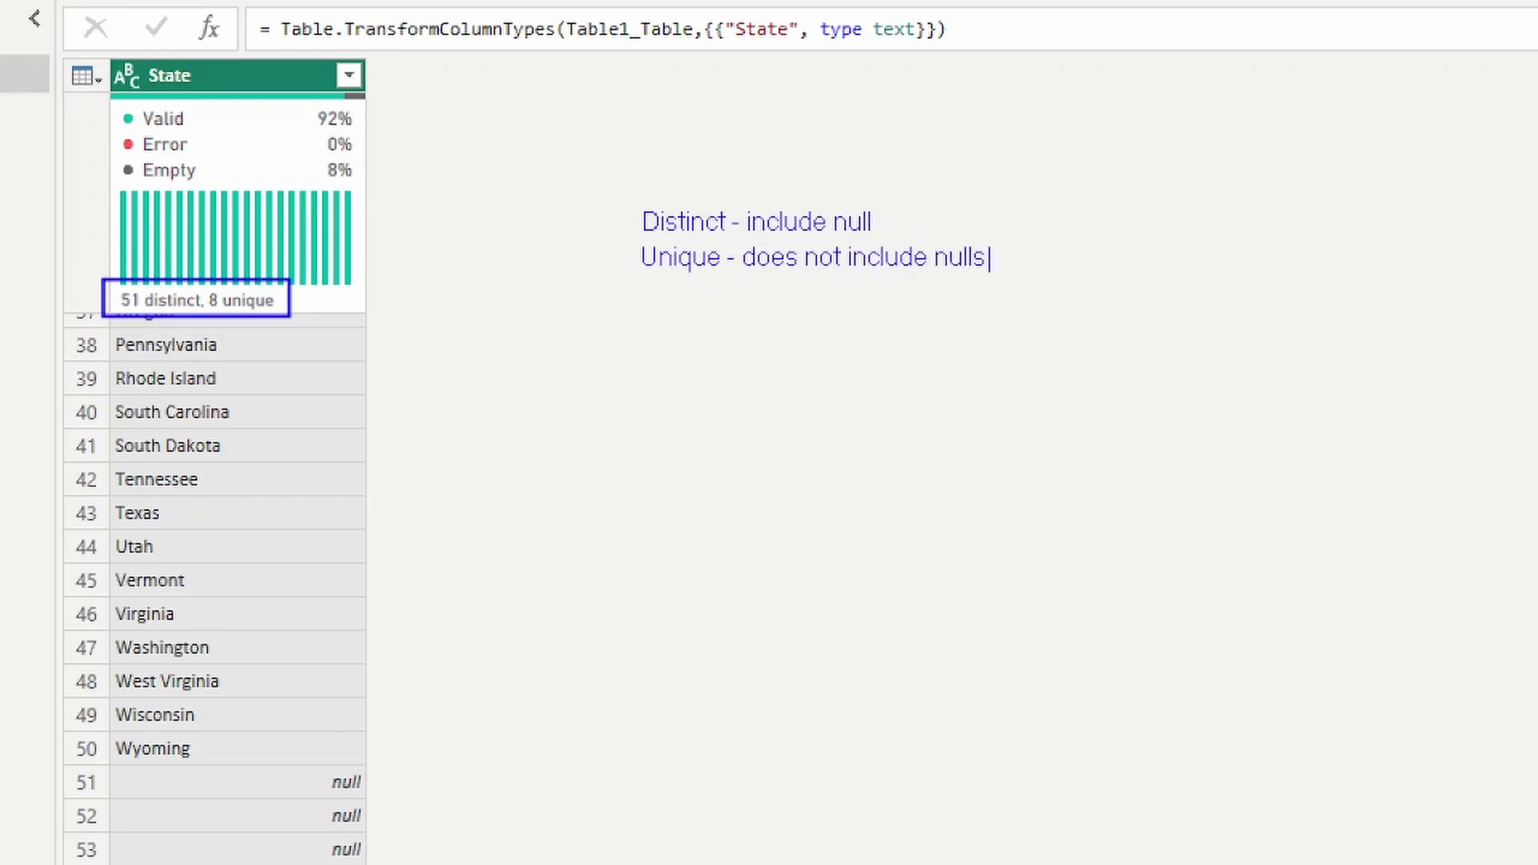
pyautogui.write('- values that only')
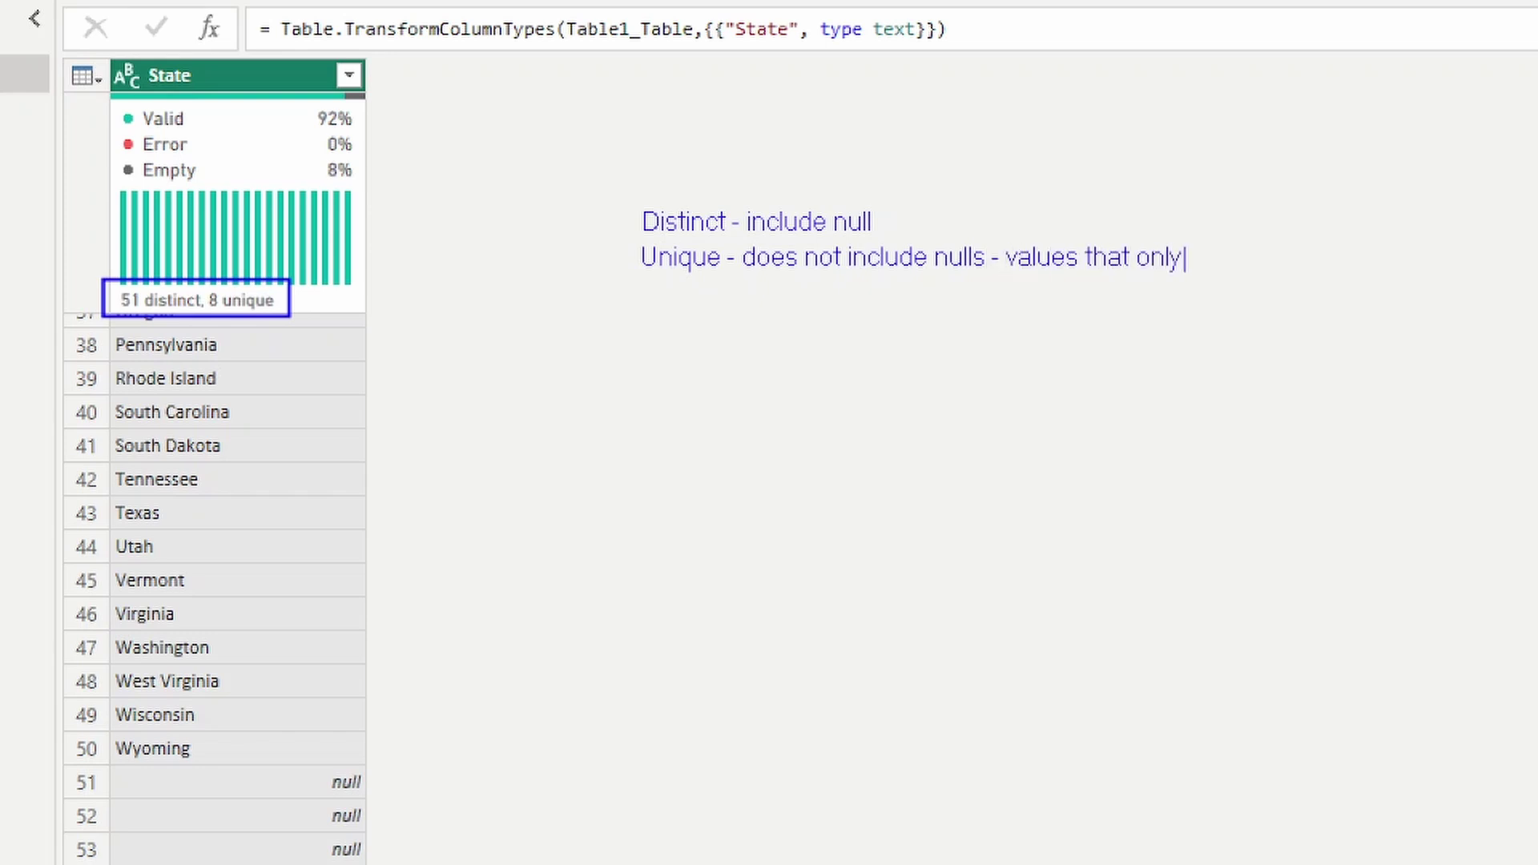
pyautogui.write(' occur once')
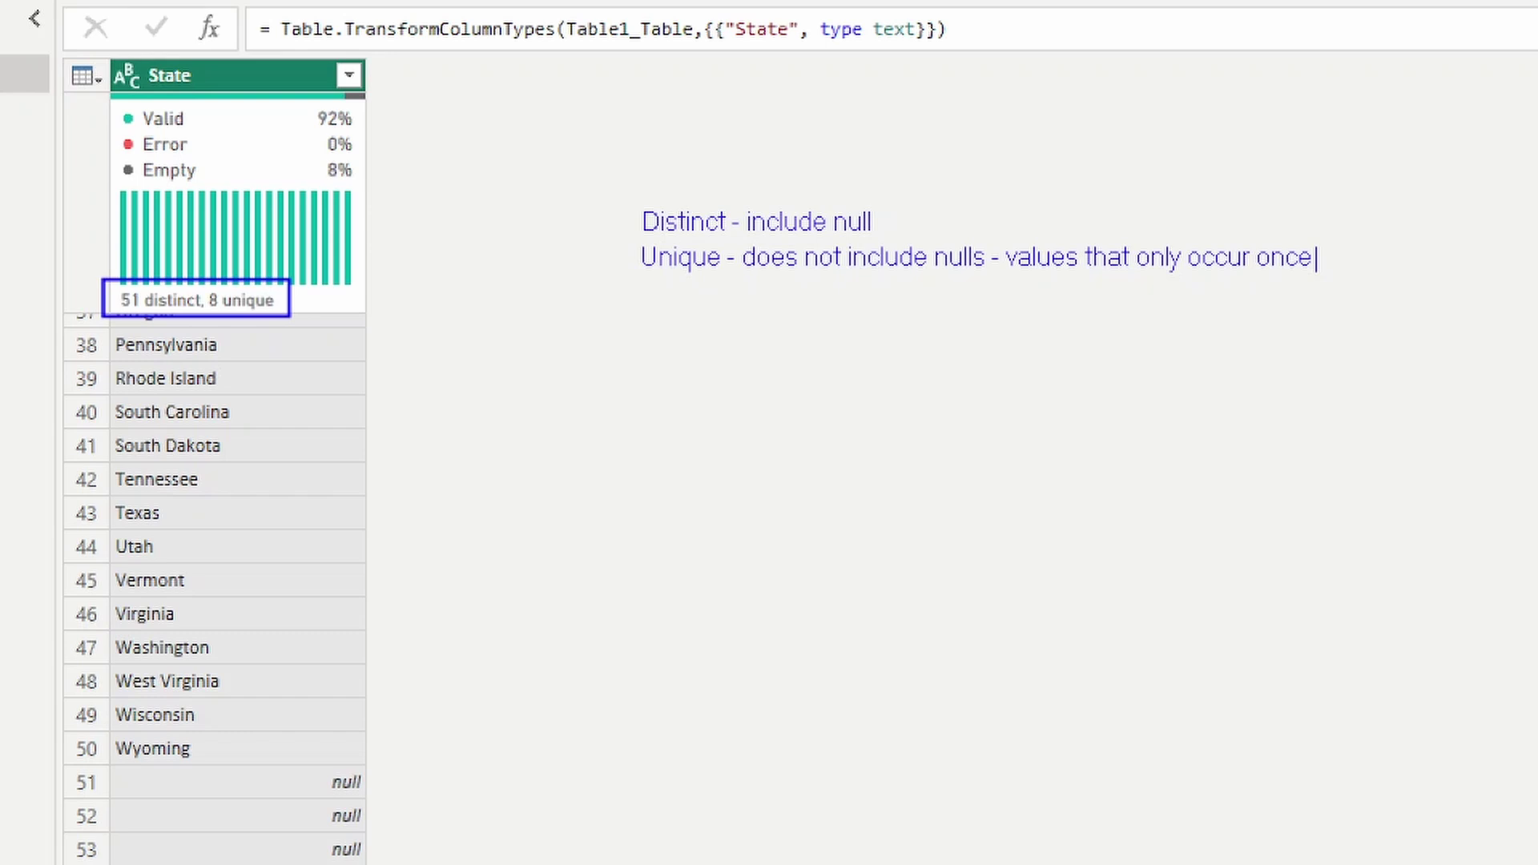
pyautogui.press('Escape')
pyautogui.press('Escape')
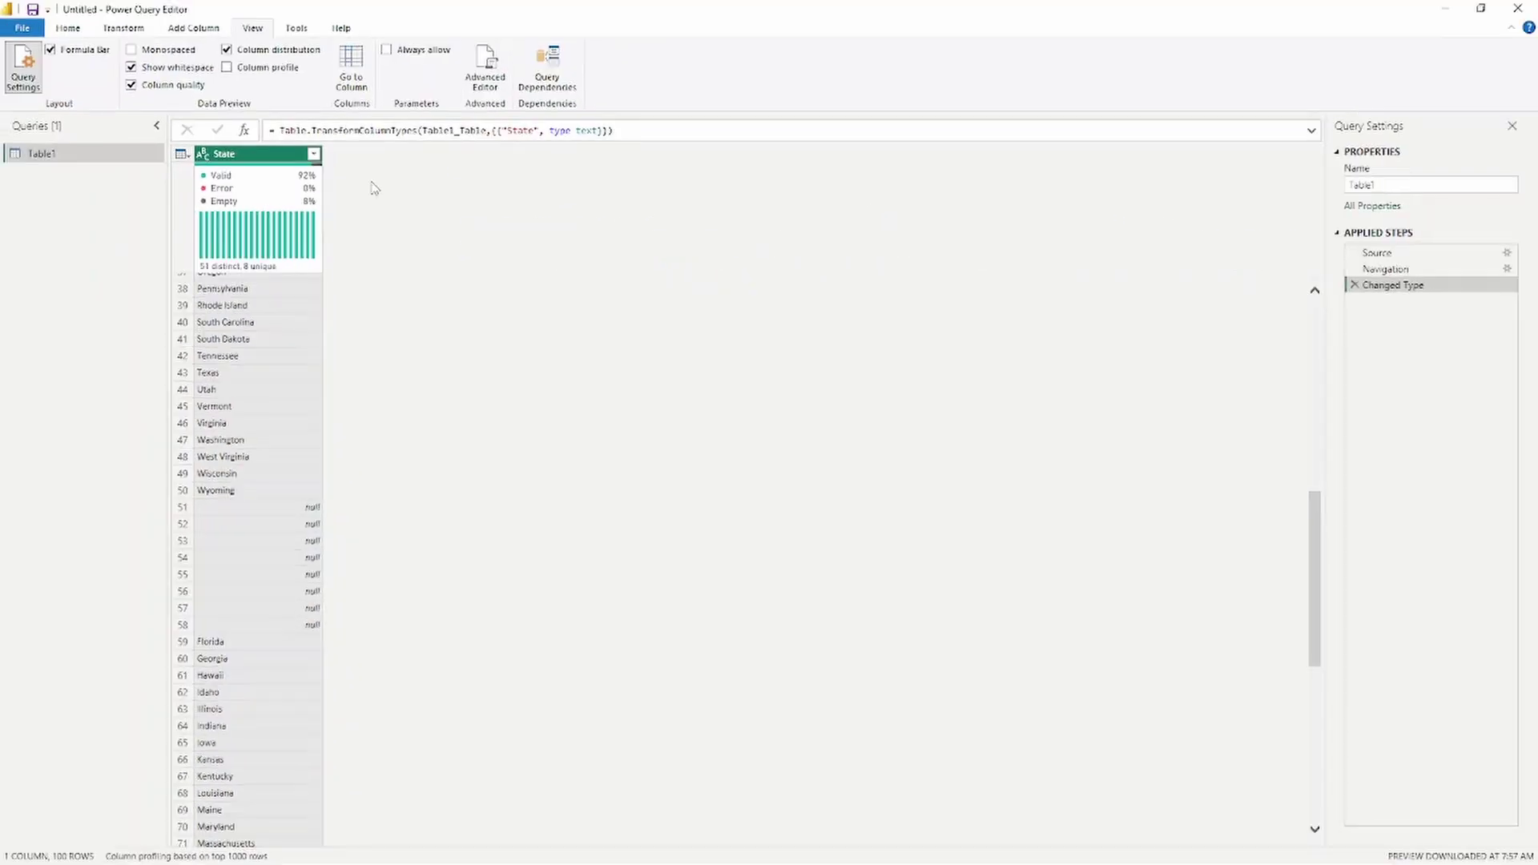
# - Turn on Column profile and mark Count 100, Empty 8, Distinct 51, Unique 8, and Min/Max Alabama–Wyoming
pyautogui.click(228, 69)
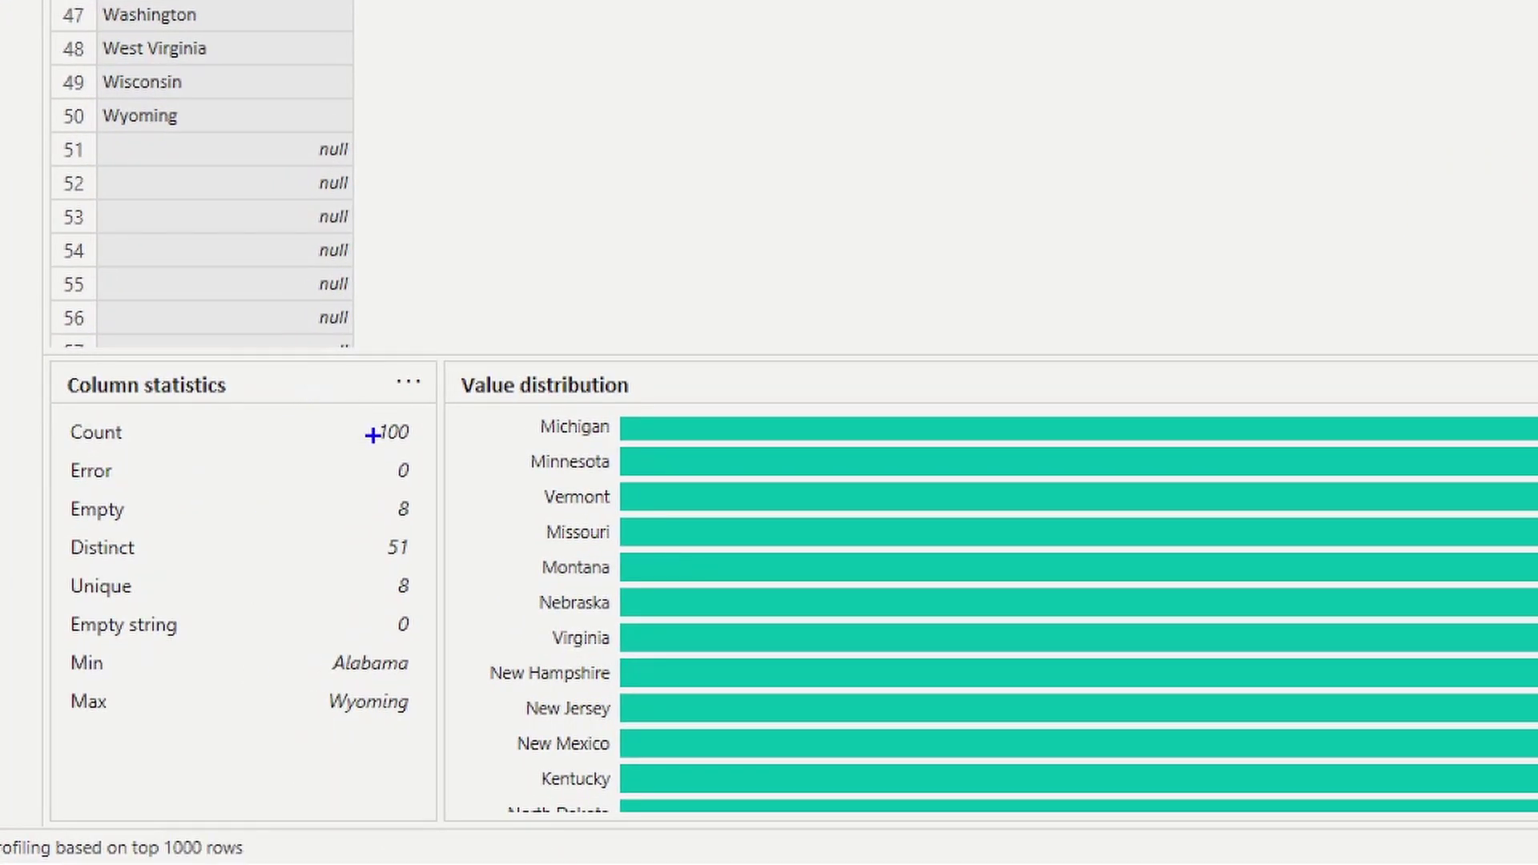
pyautogui.moveTo(367, 433); pyautogui.dragTo(294, 432)
pyautogui.moveTo(379, 511); pyautogui.dragTo(317, 511)
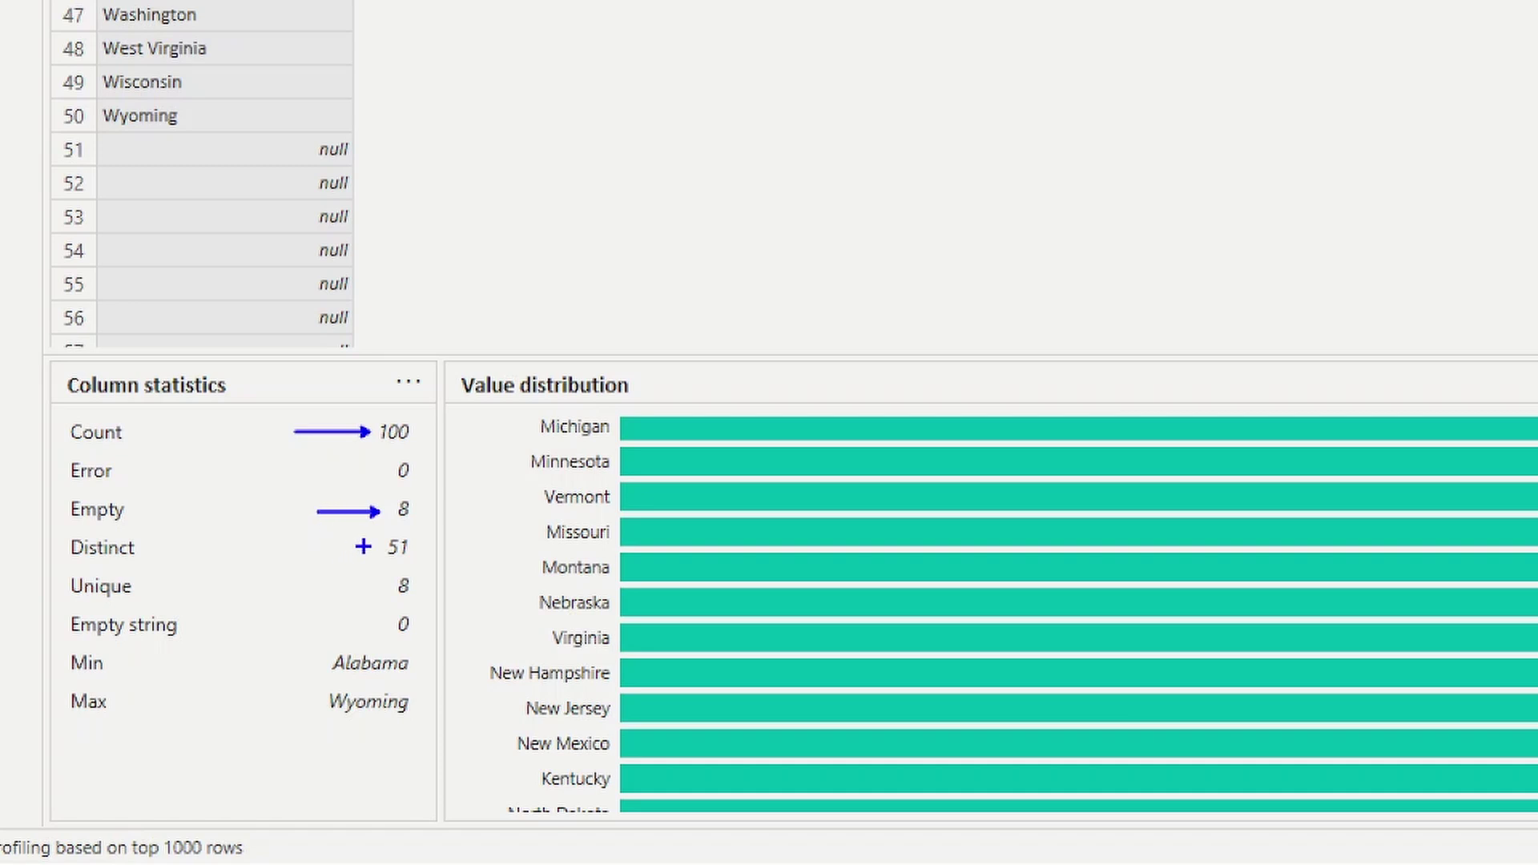
pyautogui.moveTo(370, 547); pyautogui.dragTo(311, 548)
pyautogui.moveTo(385, 585); pyautogui.dragTo(313, 586)
pyautogui.moveTo(295, 647)
pyautogui.mouseDown()
pyautogui.moveTo(405, 734)
pyautogui.moveTo(432, 735)
pyautogui.mouseUp()
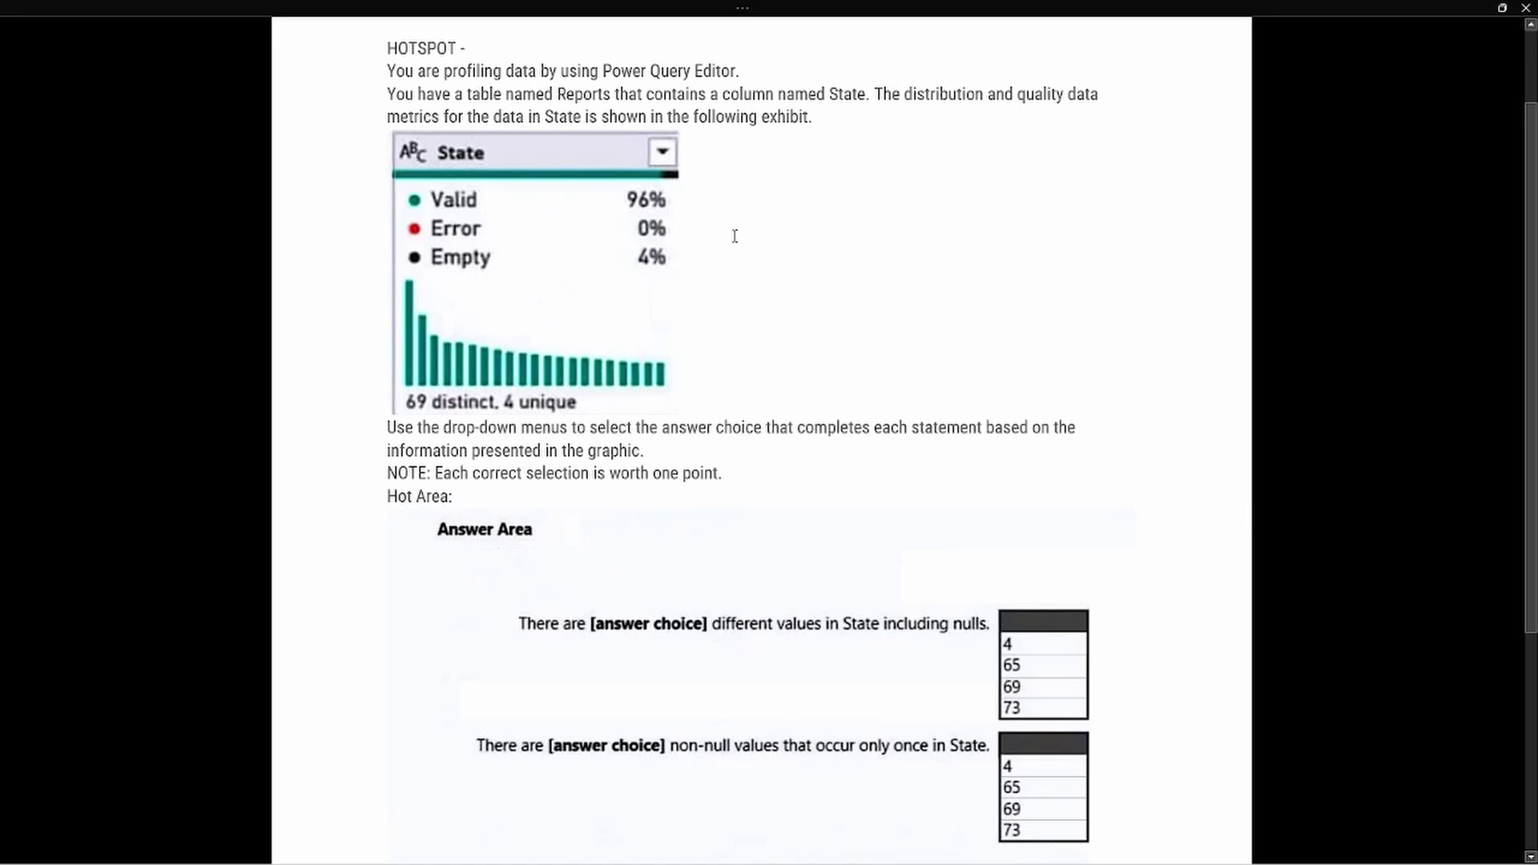
# - Mark the 96%/0% figures, box '69 distinct, 4 unique', and note 'Distinct - include null'
pyautogui.moveTo(688, 215); pyautogui.dragTo(775, 215)
pyautogui.moveTo(389, 390); pyautogui.dragTo(593, 416)
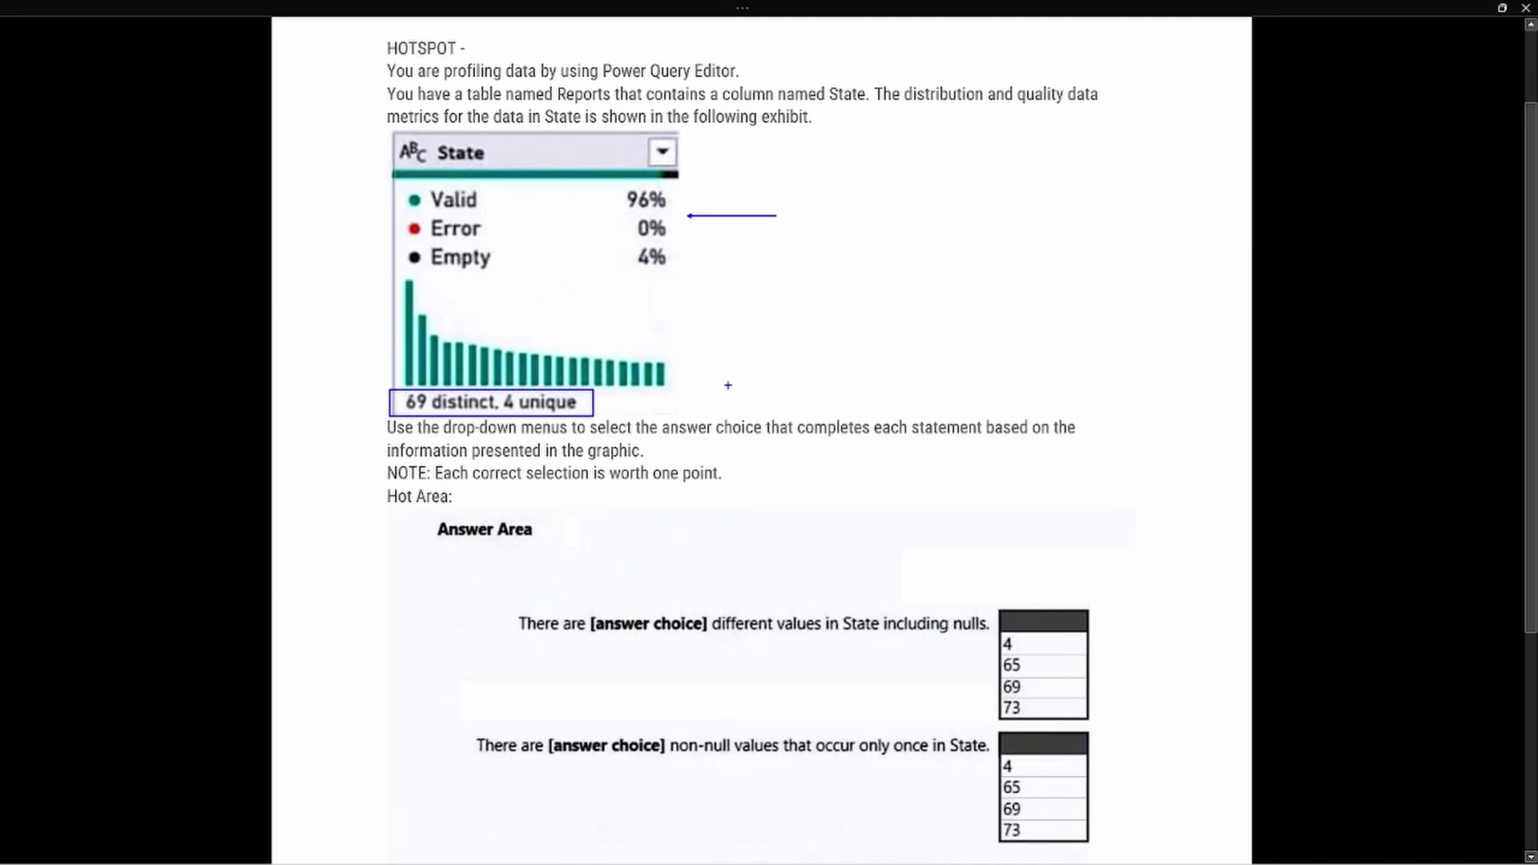
pyautogui.moveTo(768, 295); pyautogui.dragTo(767, 323)
pyautogui.write('Distinct - include null')
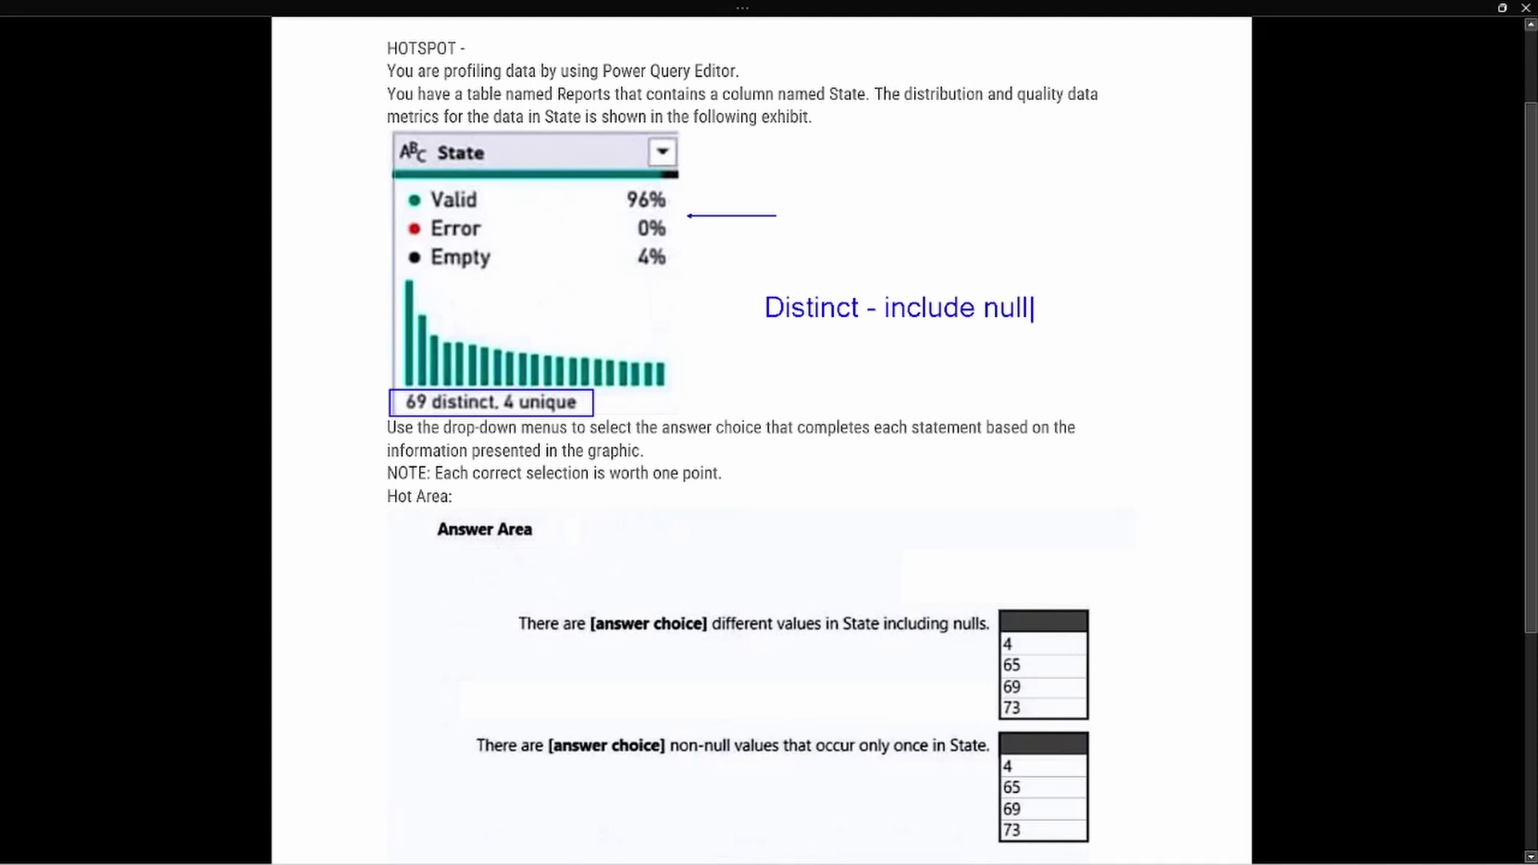
# - Add the line 'Unique - 4 values occur once' below the distinct note
pyautogui.press('Return')
pyautogui.write('Unique')
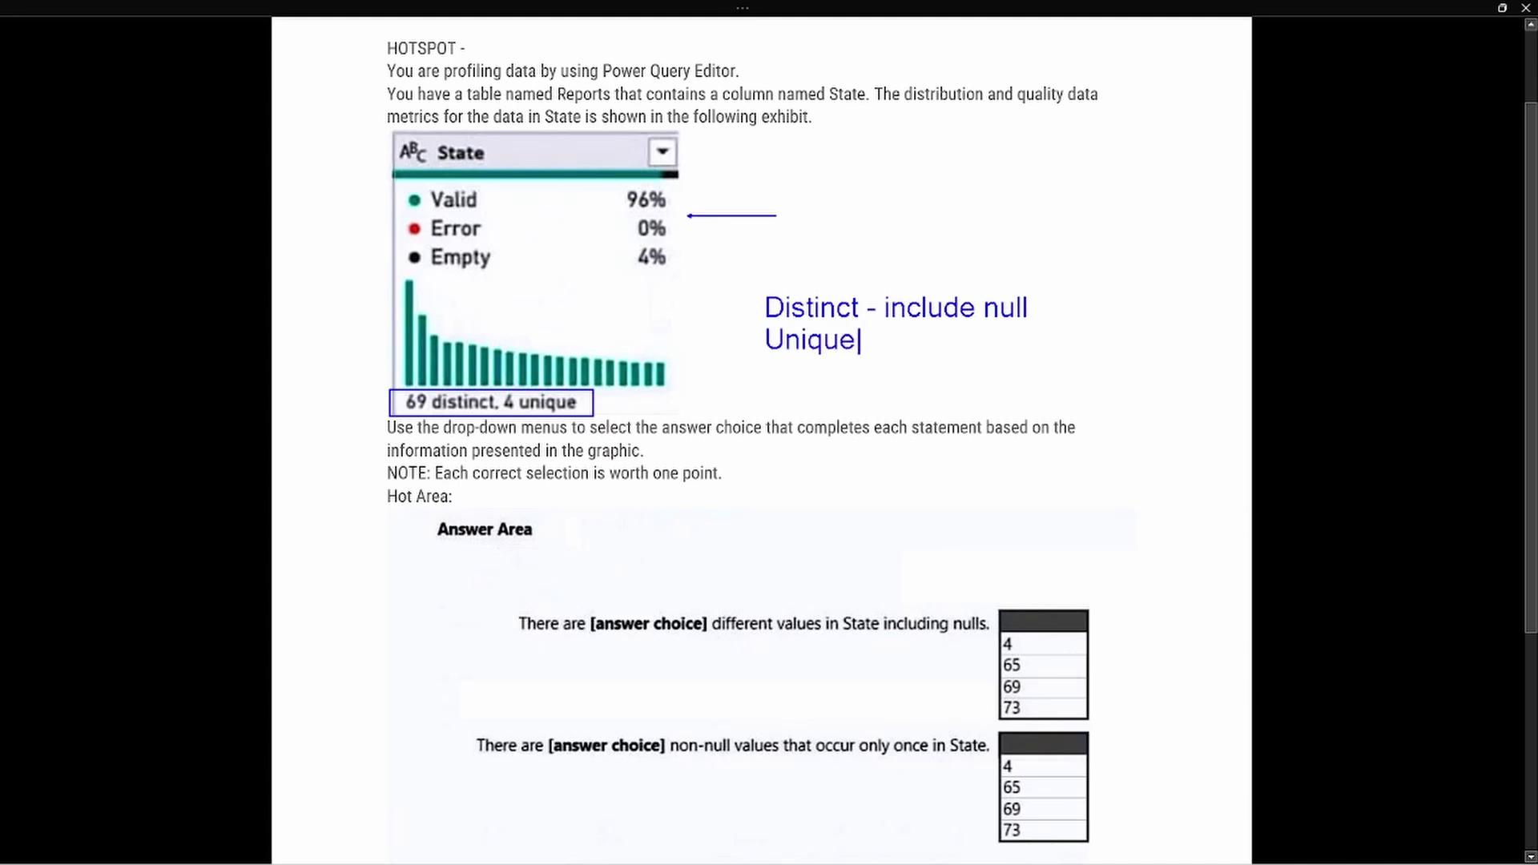
pyautogui.write(' -')
pyautogui.write('4 values occur once')
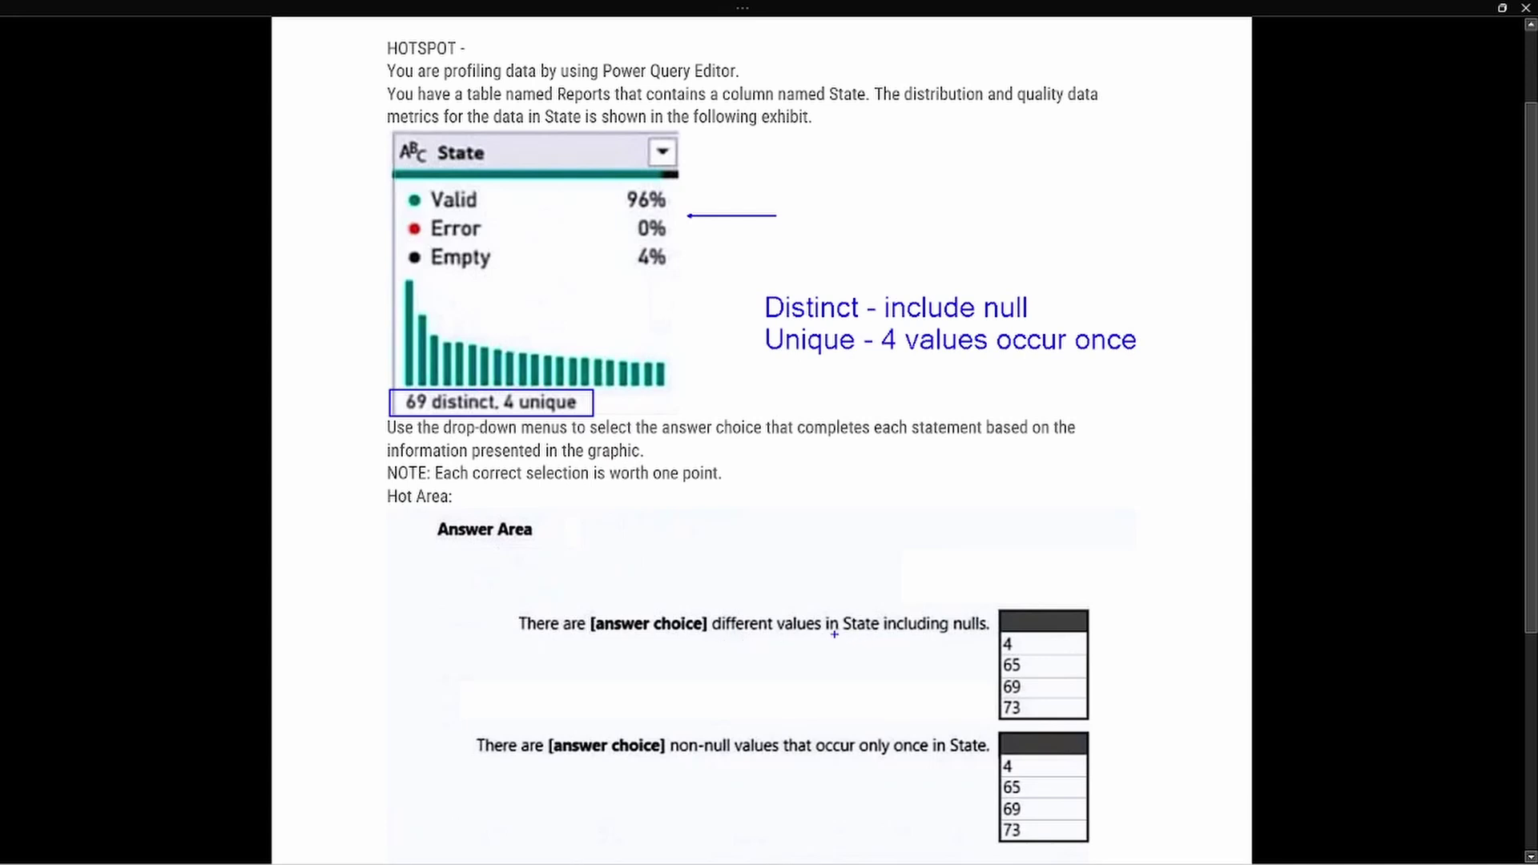
# - Underline both statements and box 69 as the first answer and 4 as the second
pyautogui.moveTo(711, 638)
pyautogui.mouseDown()
pyautogui.moveTo(979, 638)
pyautogui.moveTo(971, 552)
pyautogui.mouseUp()
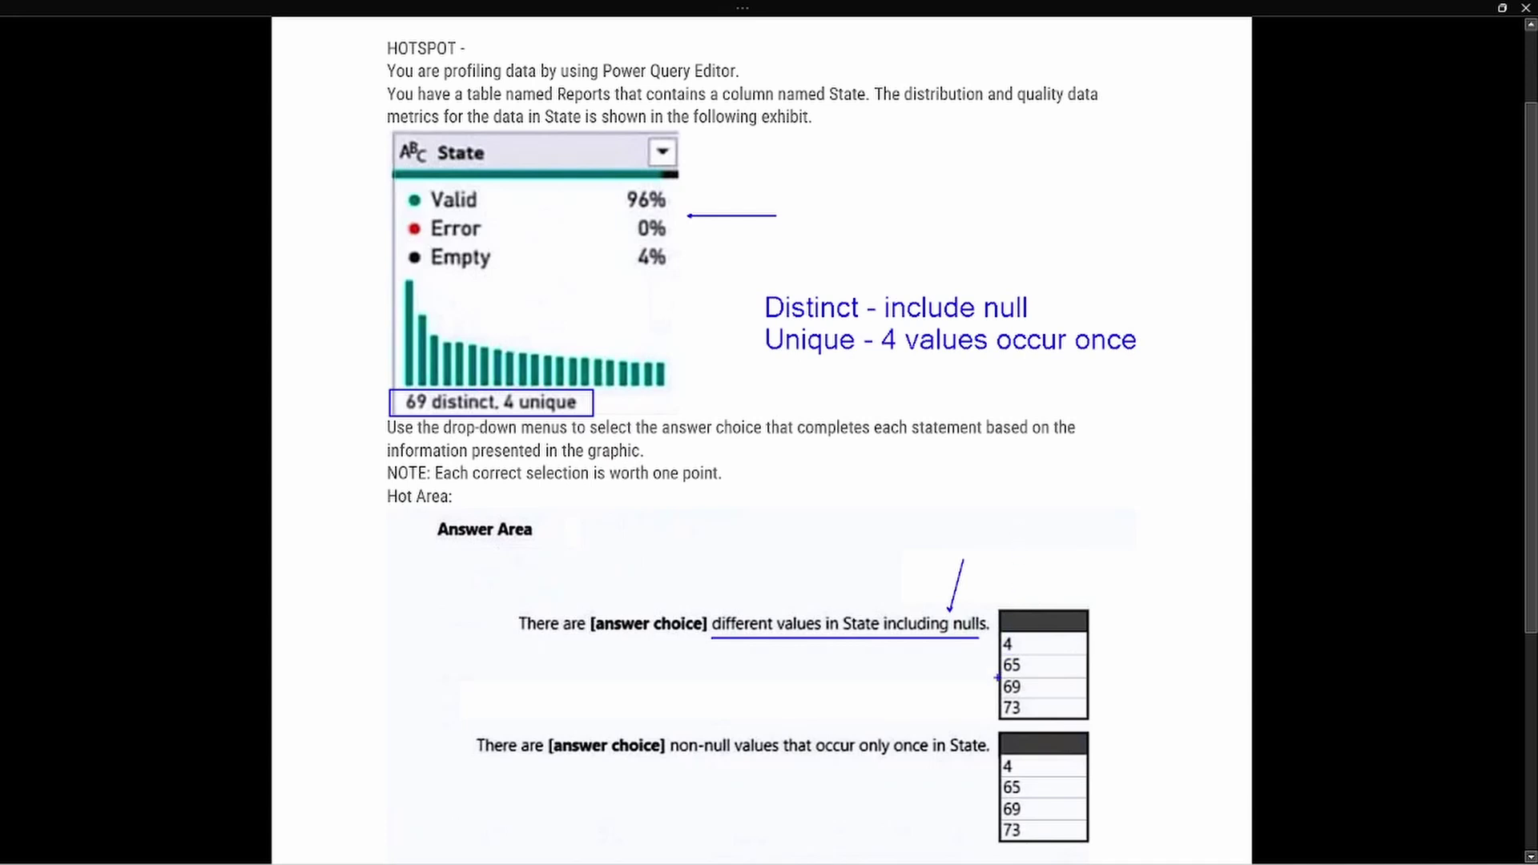
pyautogui.moveTo(997, 676); pyautogui.dragTo(1089, 695)
pyautogui.moveTo(674, 760); pyautogui.dragTo(931, 760)
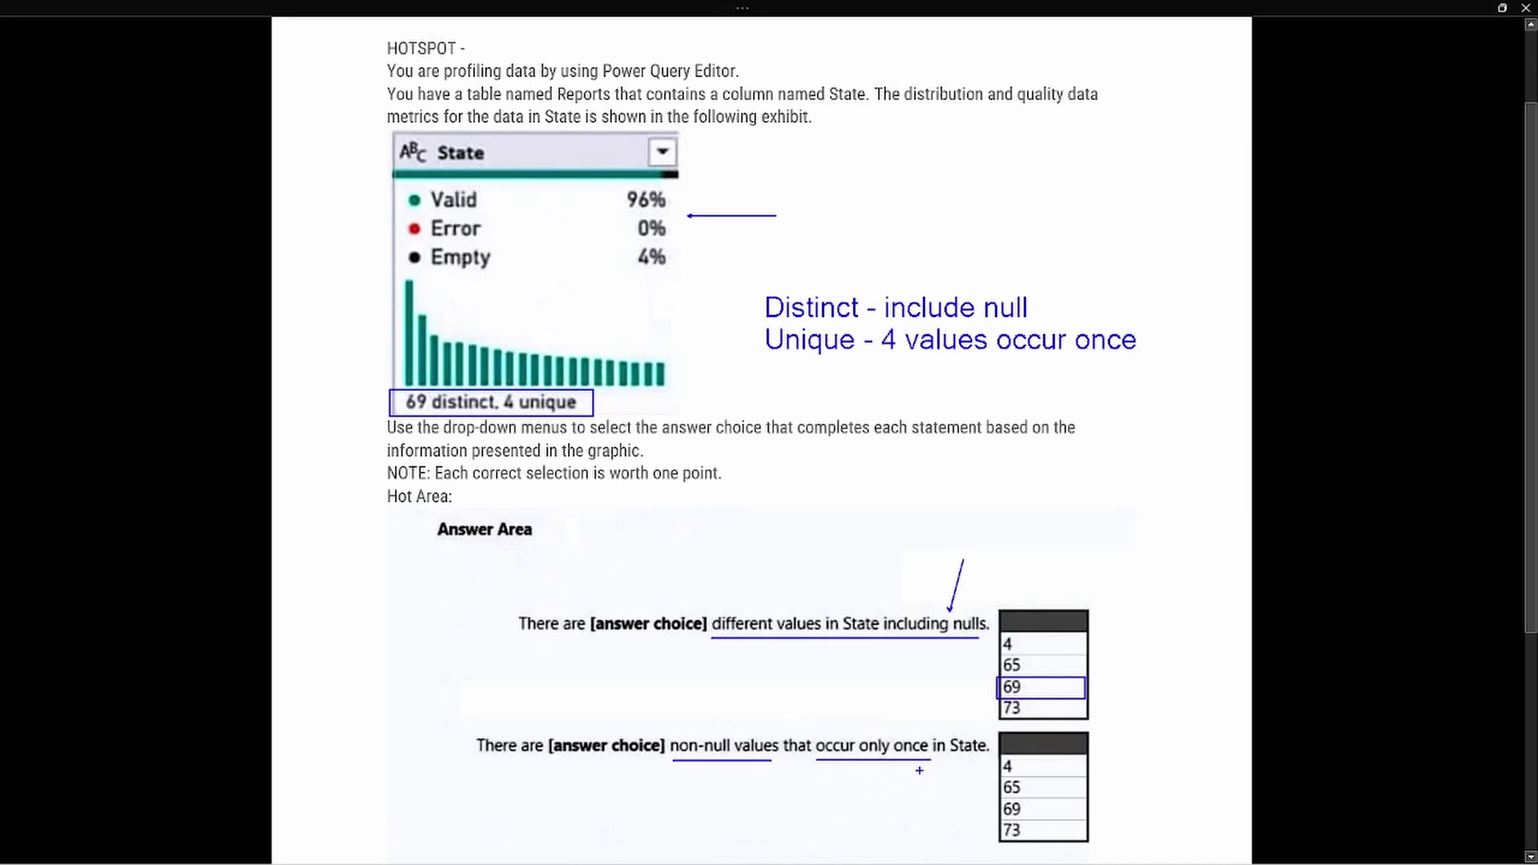
pyautogui.moveTo(995, 756); pyautogui.dragTo(1057, 776)
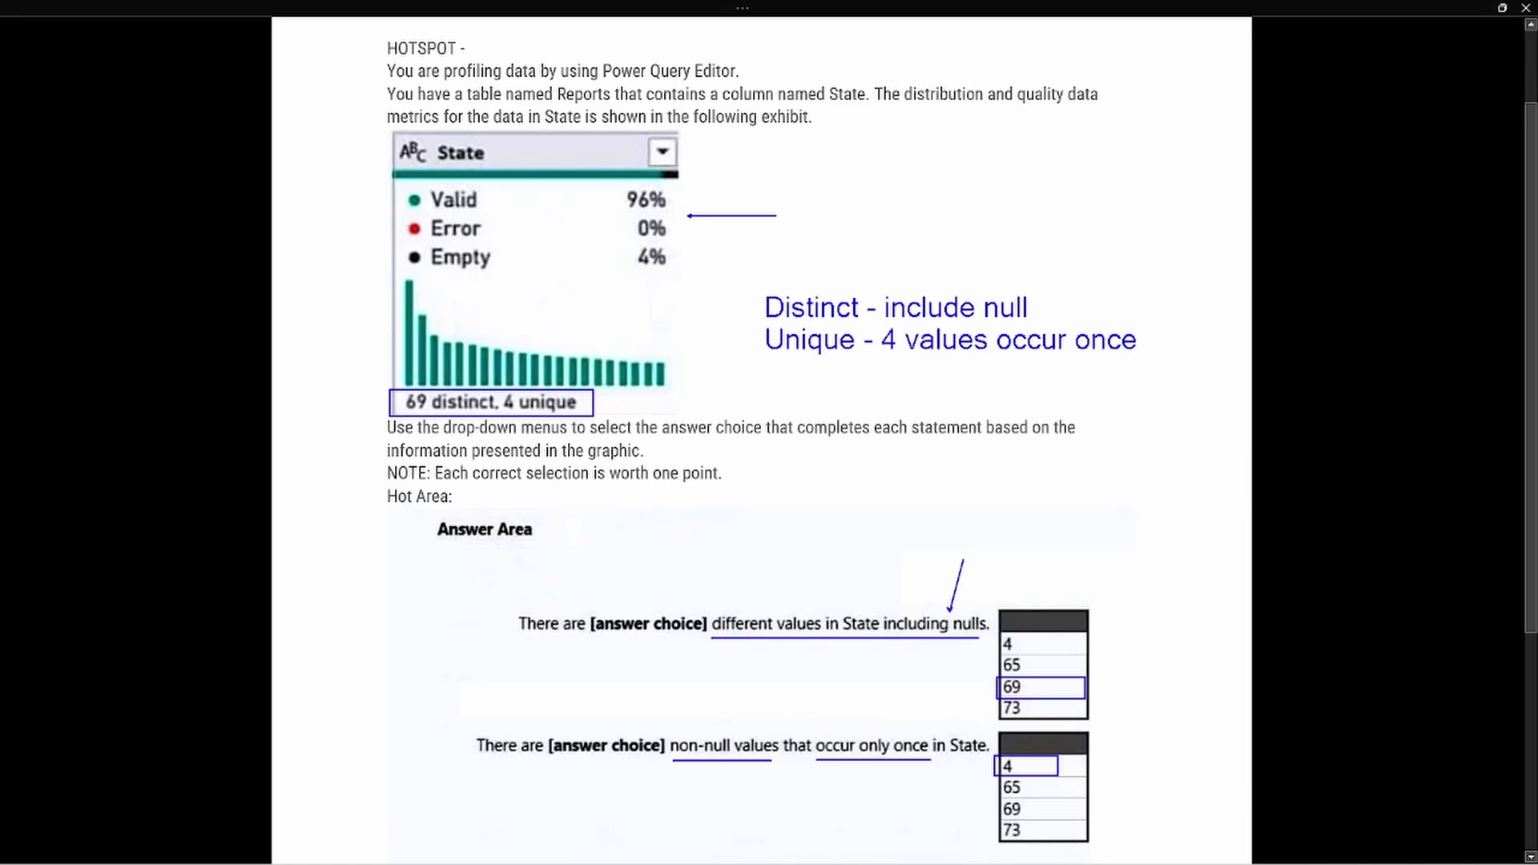